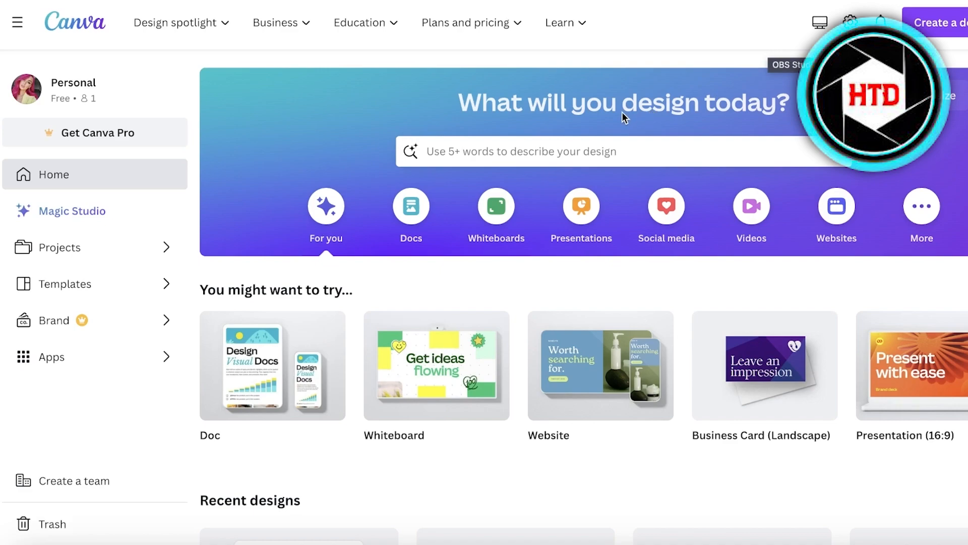
Look over the home page's design types, suggested formats and recent designs.
scroll(612, 117, "down", 1)
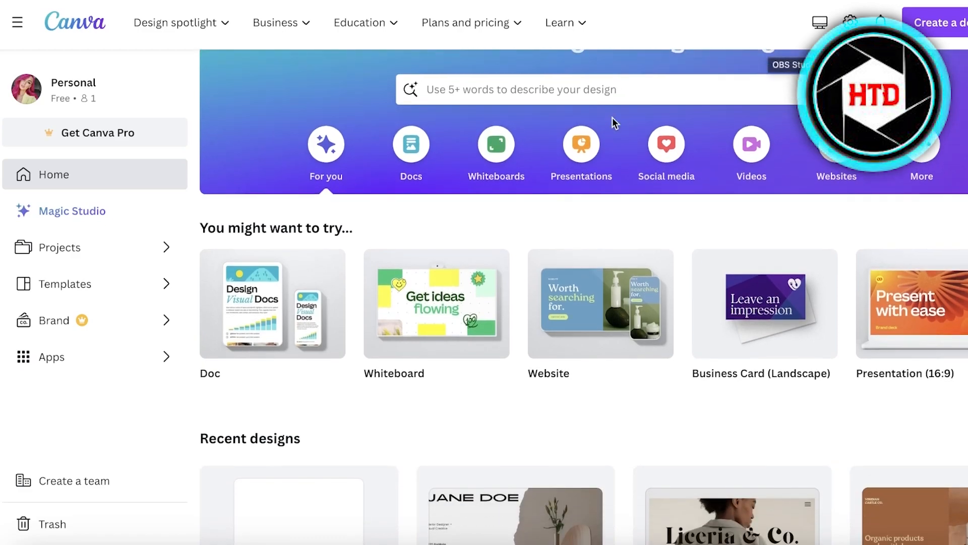
scroll(608, 146, "down", 1)
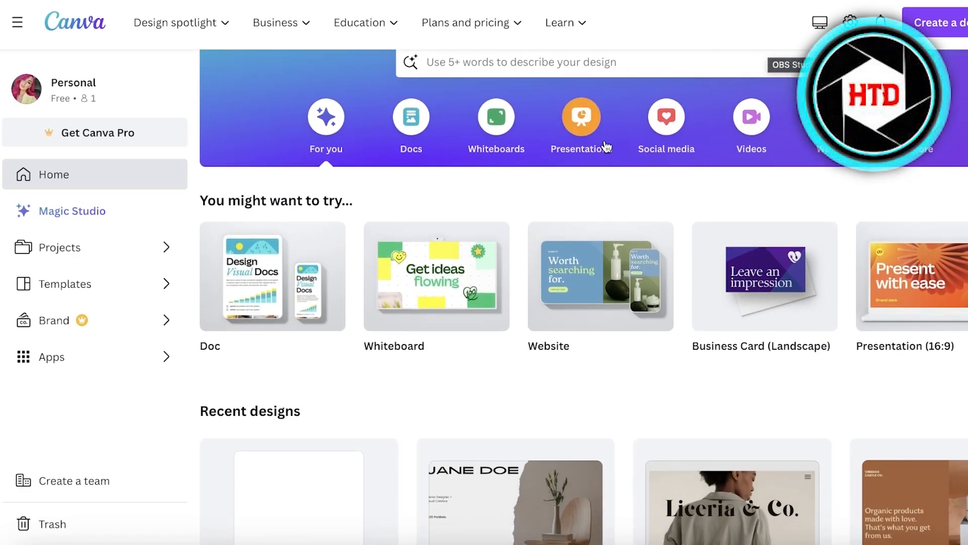
scroll(606, 146, "up", 2)
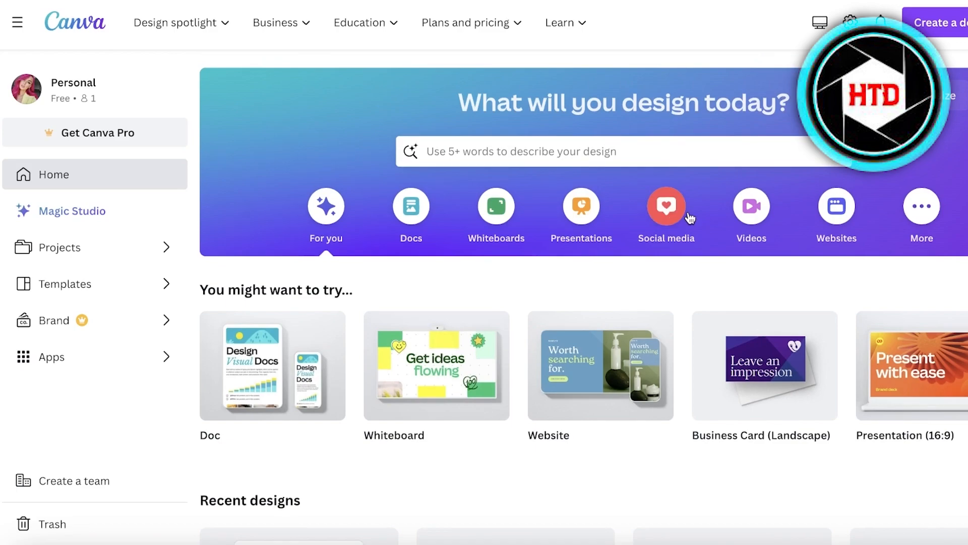
scroll(686, 252, "down", 4)
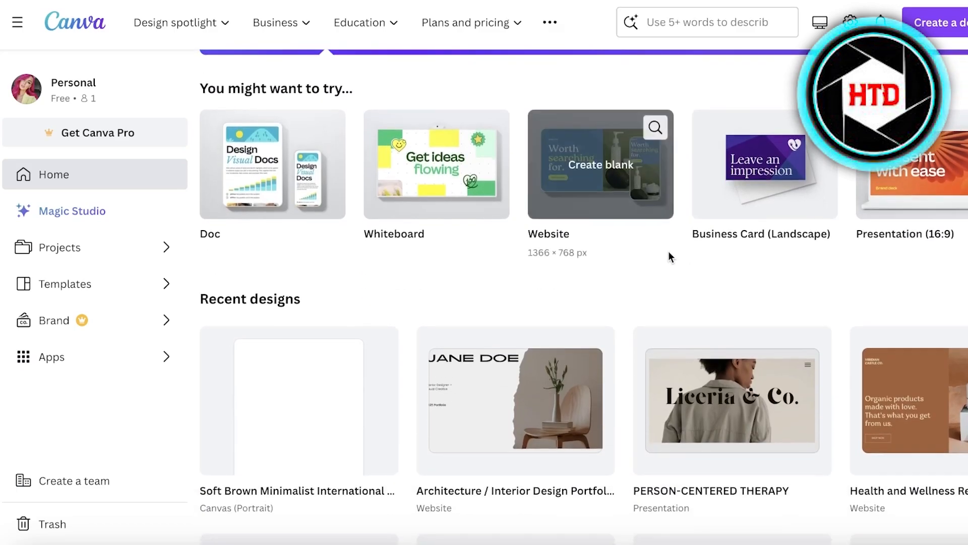
scroll(669, 256, "down", 1)
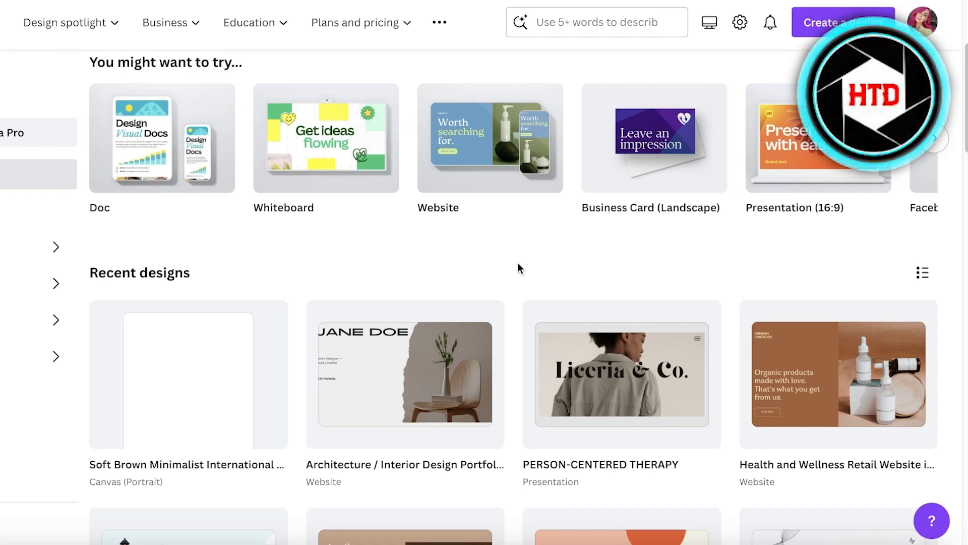
scroll(518, 264, "up", 1)
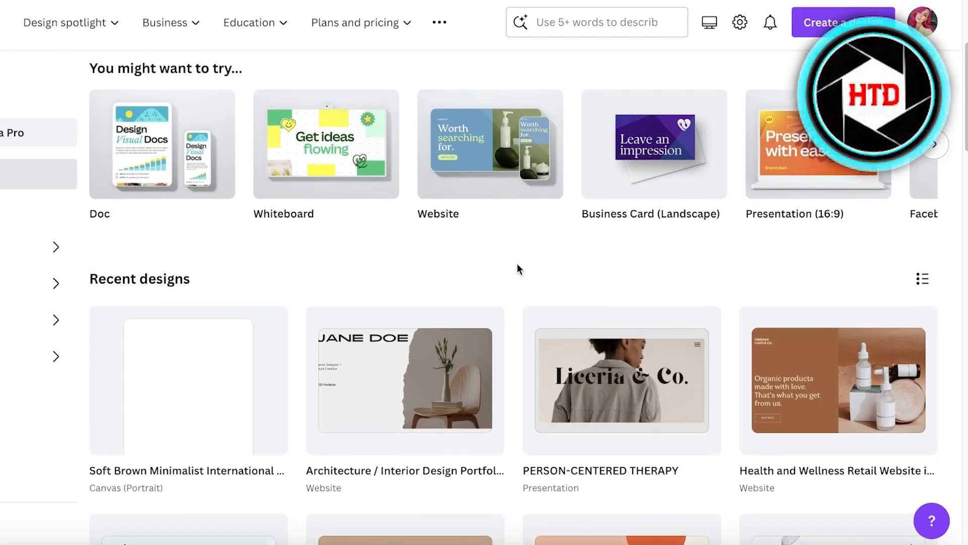
scroll(516, 263, "up", 3)
scroll(565, 230, "up", 1)
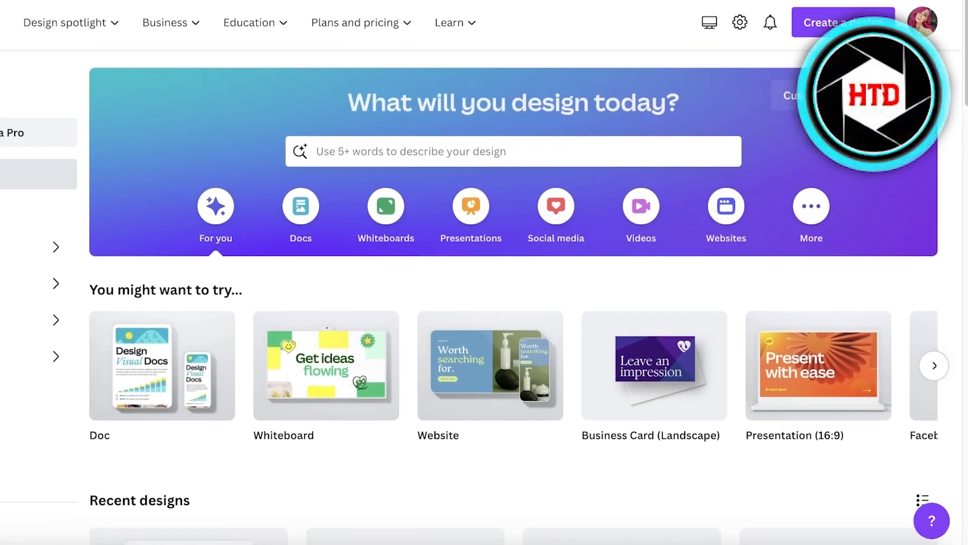
scroll(575, 237, "down", 7)
scroll(588, 243, "up", 7)
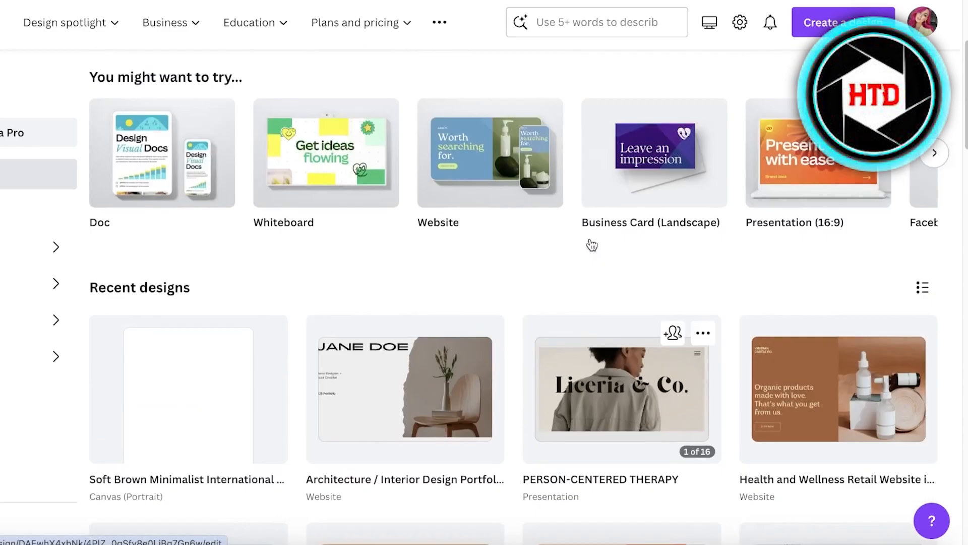
Search the templates for "instagram" and look through the results.
left_click(784, 95)
left_click(651, 166)
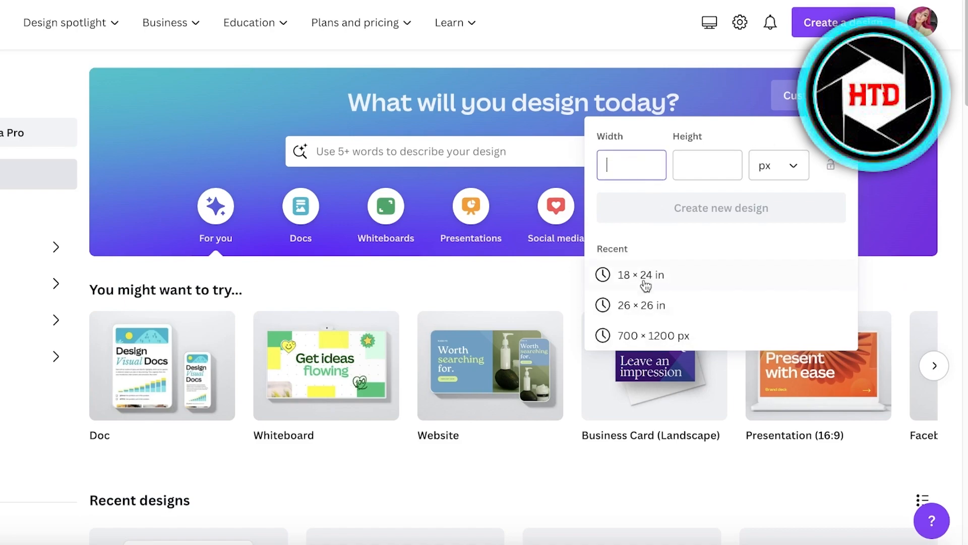
left_click(496, 157)
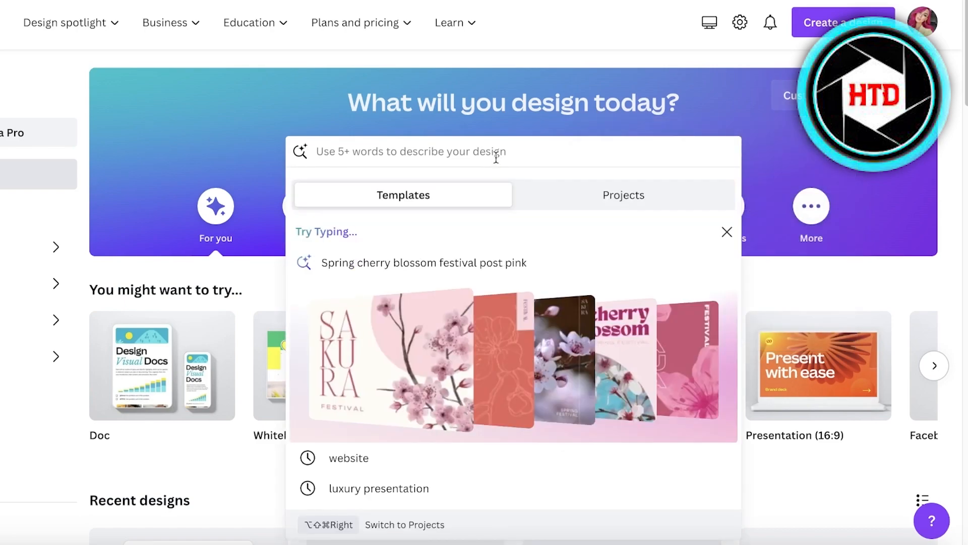
type("inst")
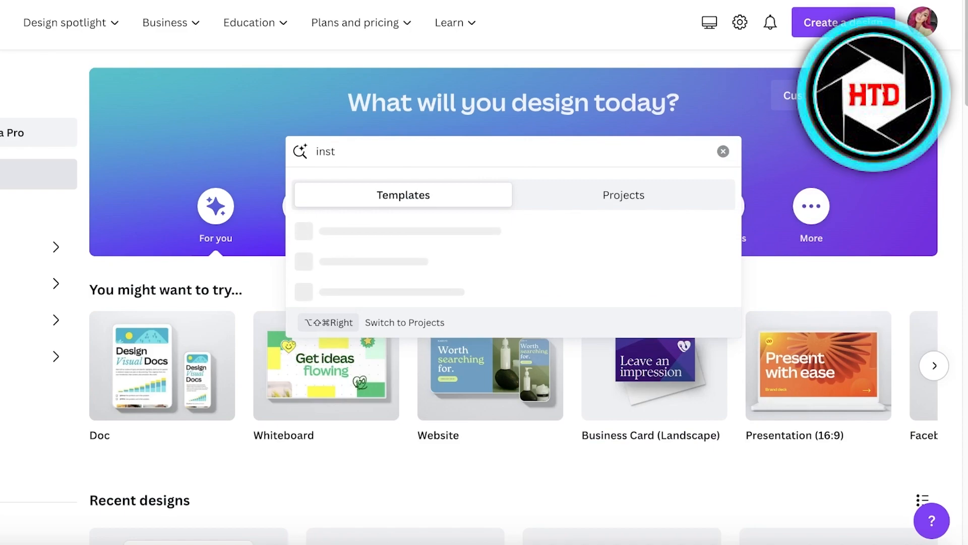
type("agram")
key("Return")
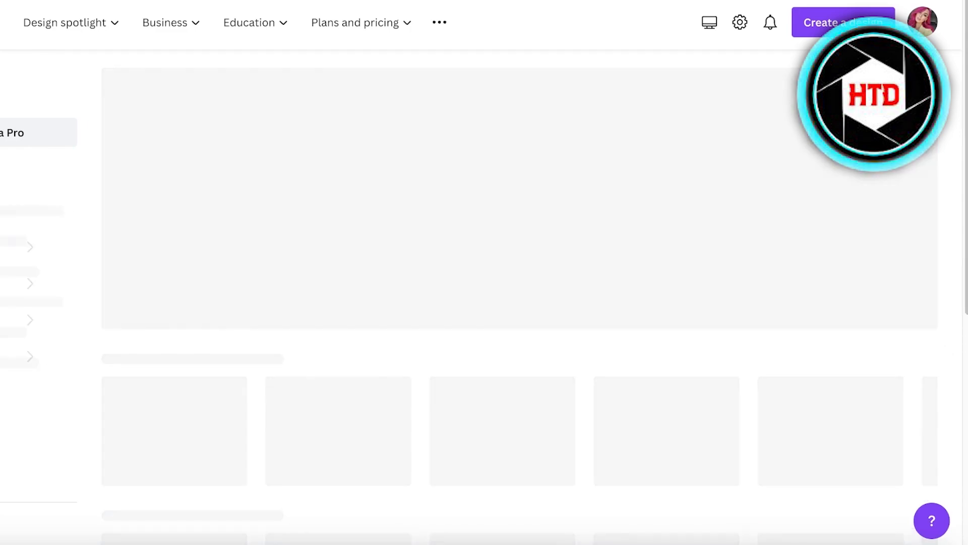
scroll(242, 332, "down", 1)
scroll(196, 352, "down", 3)
scroll(193, 315, "up", 7)
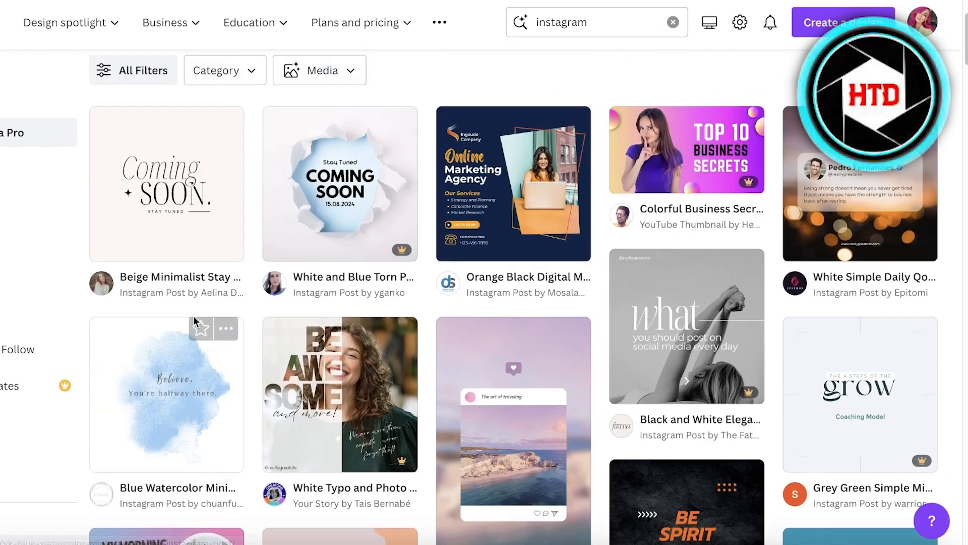
Go to the Instagram post templates and create a blank Instagram post.
left_click(584, 31)
left_click(497, 225)
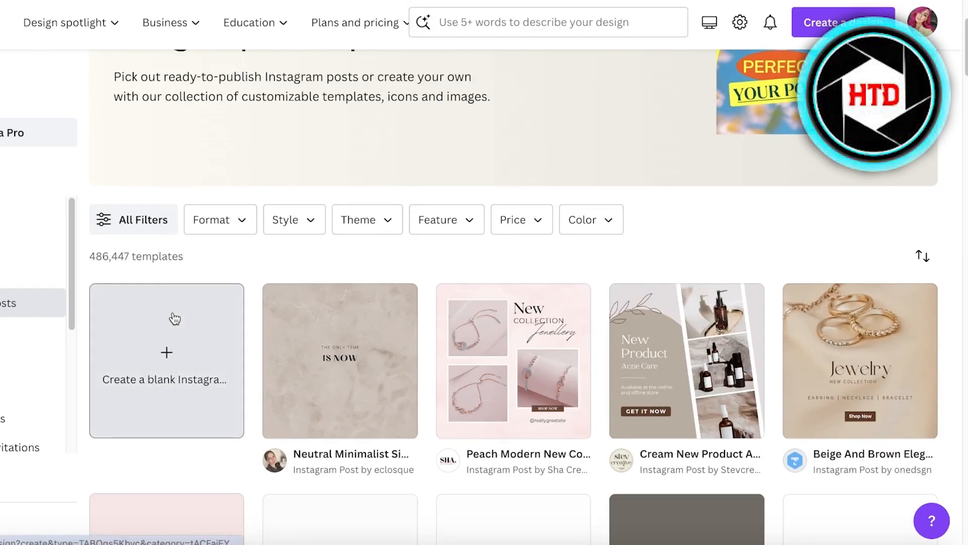
left_click(172, 322)
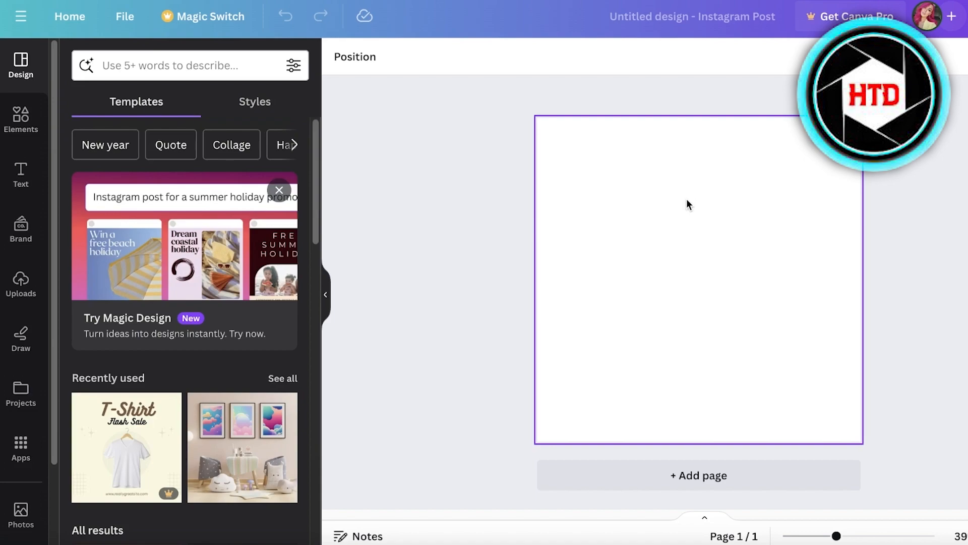
Browse the available apps in the editor and view the details of Magic Media.
left_click(20, 447)
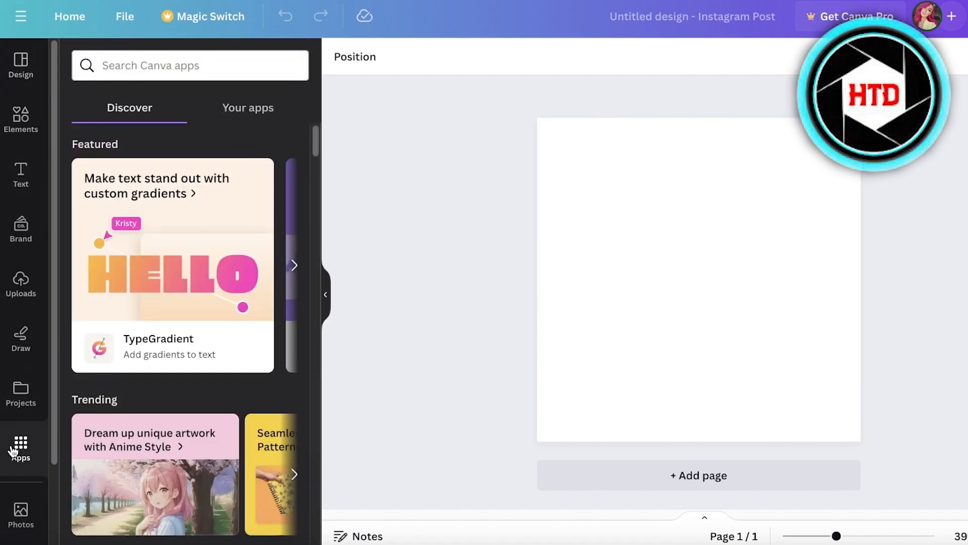
scroll(138, 320, "down", 6)
scroll(220, 285, "down", 10)
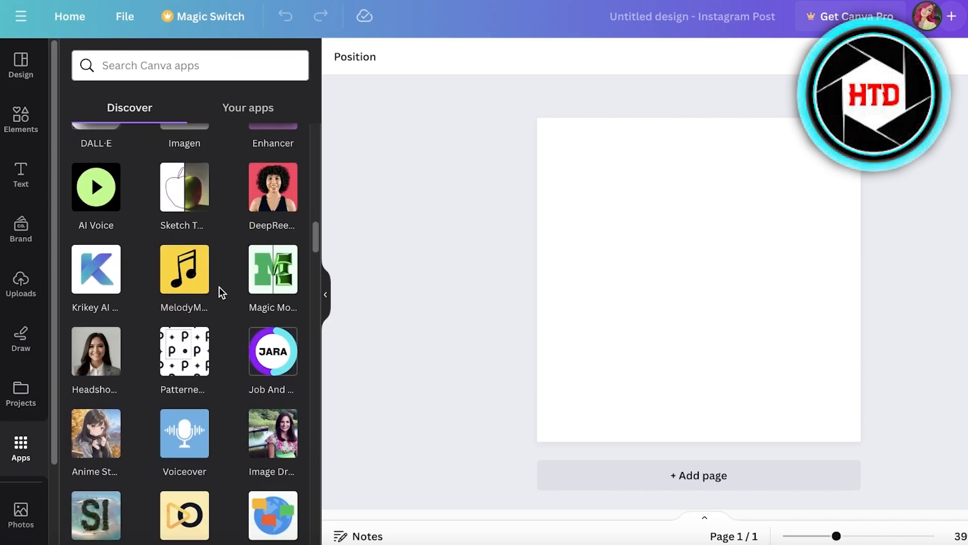
scroll(219, 292, "up", 15)
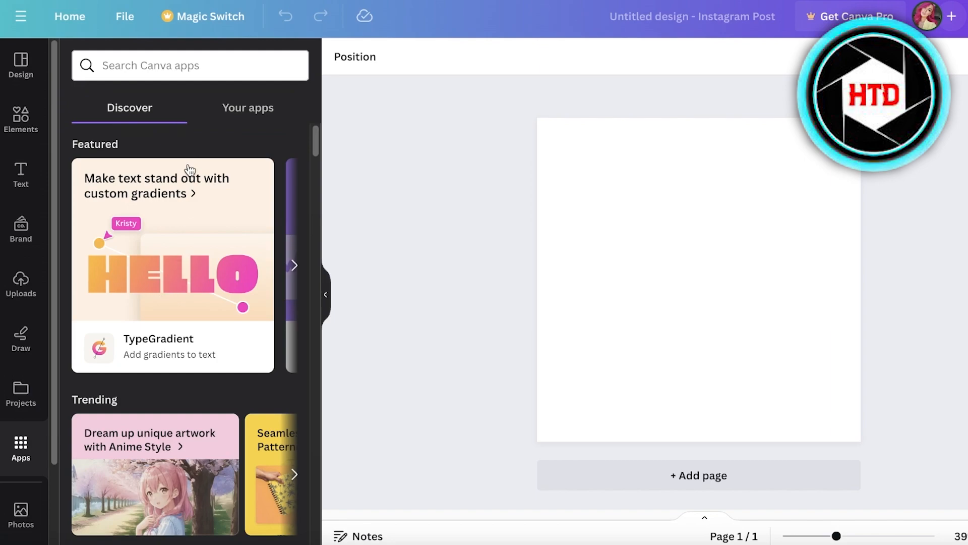
scroll(195, 178, "down", 8)
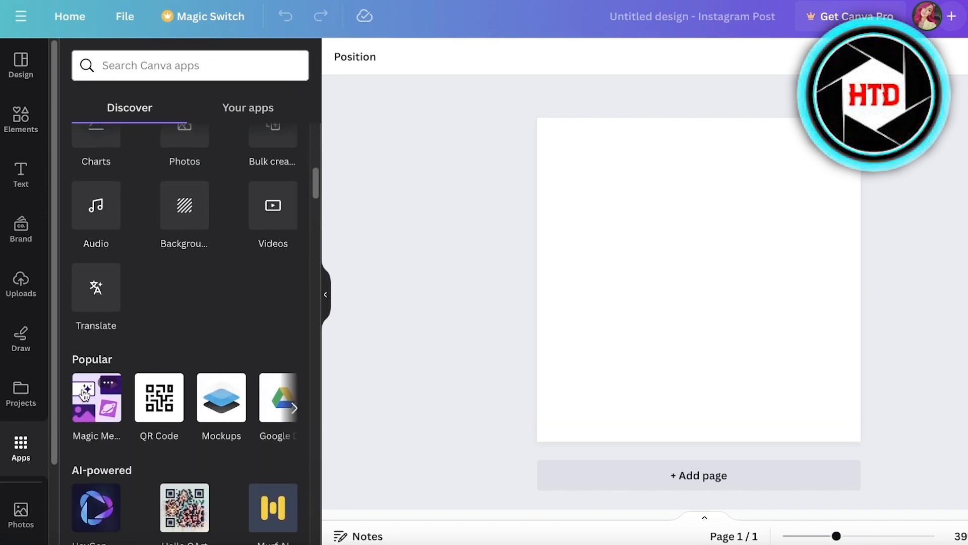
left_click(81, 414)
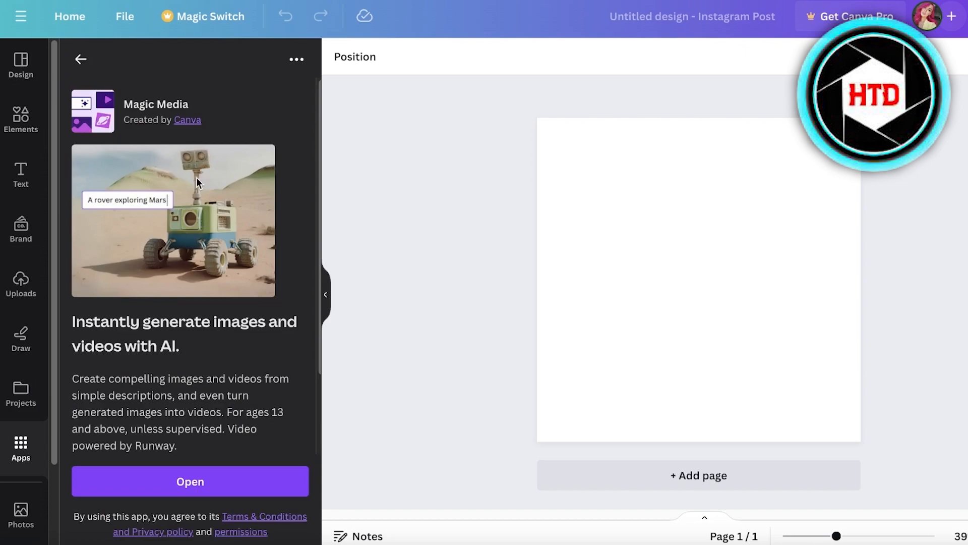
left_click(81, 59)
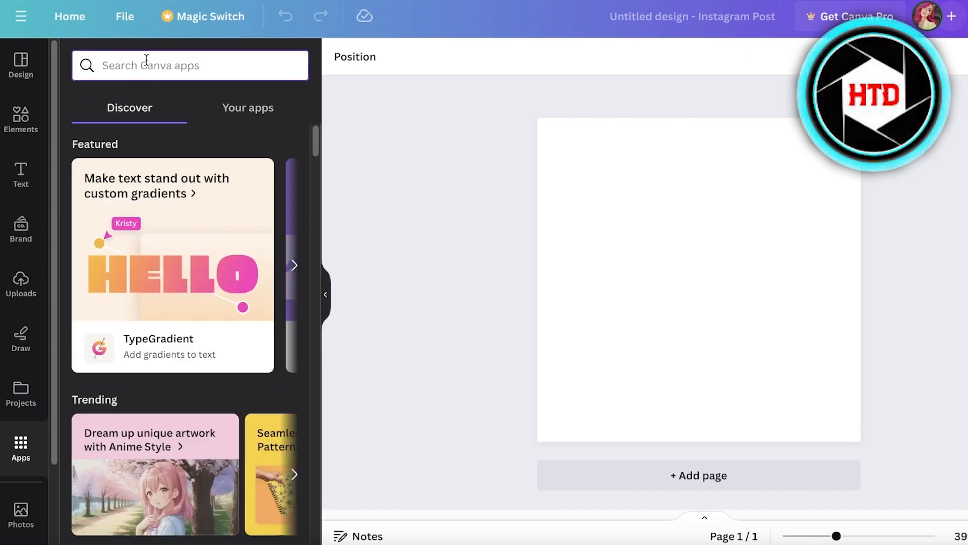
Search the apps for "media" and open the Magic Media app.
type("media")
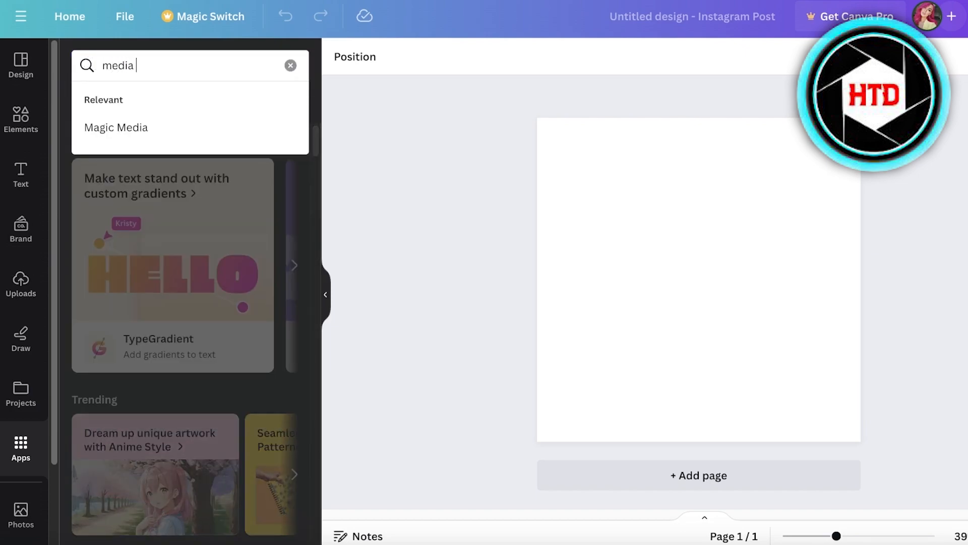
left_click(148, 129)
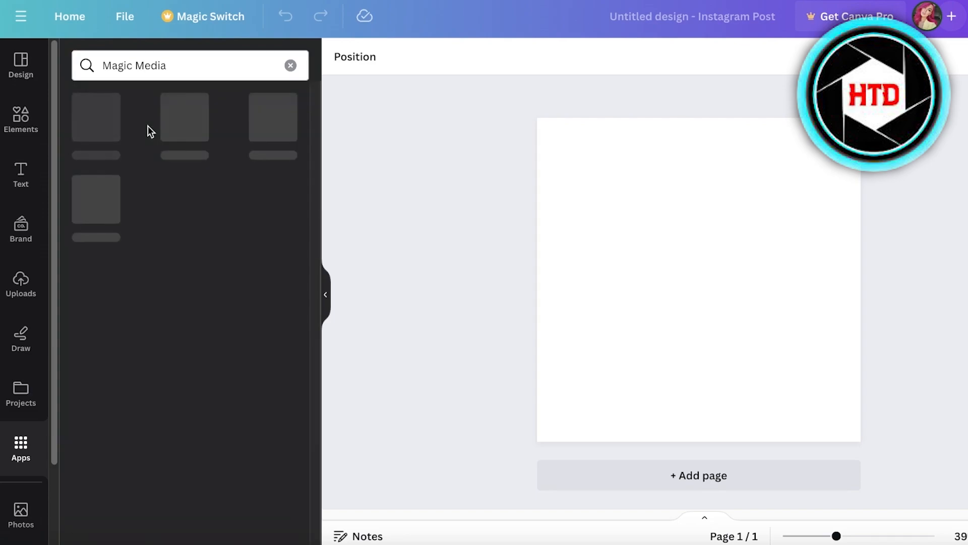
left_click(84, 120)
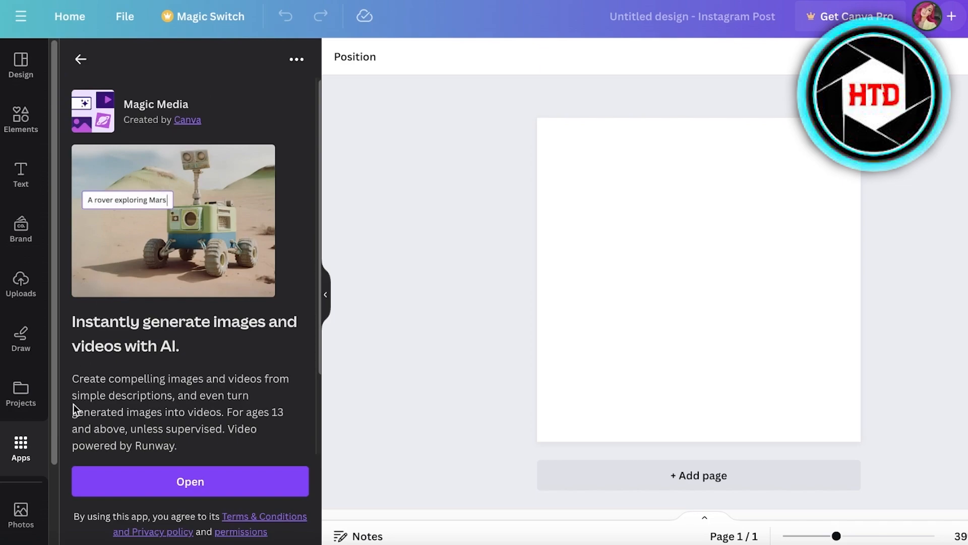
left_click(141, 482)
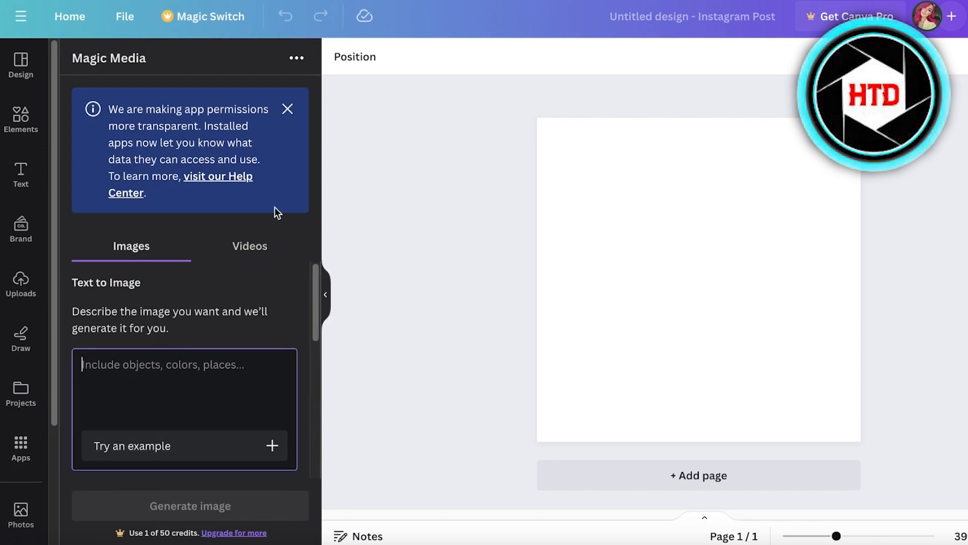
Dismiss the app permissions notice and compare Magic Media's text-to-video and text-to-image generators, ending on the image generator.
scroll(98, 357, "down", 1)
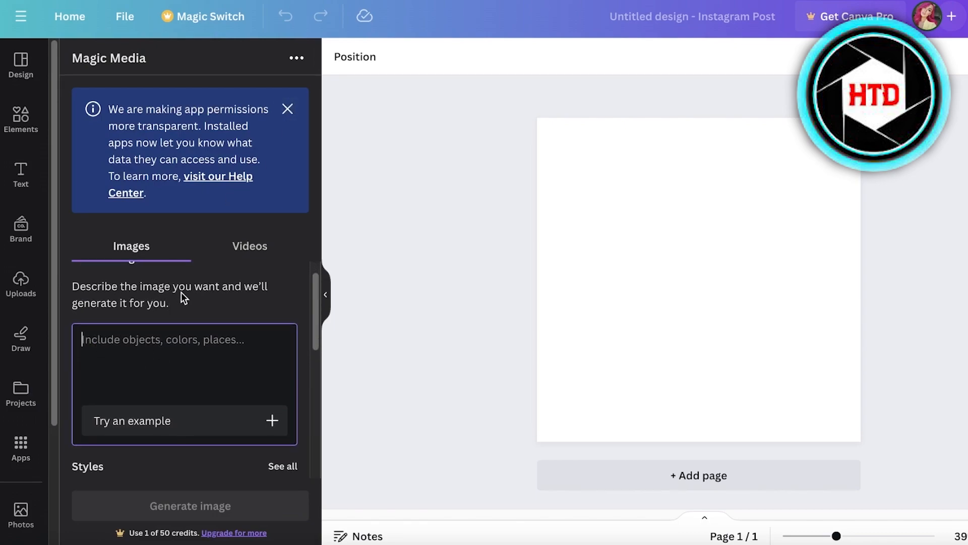
scroll(190, 297, "up", 1)
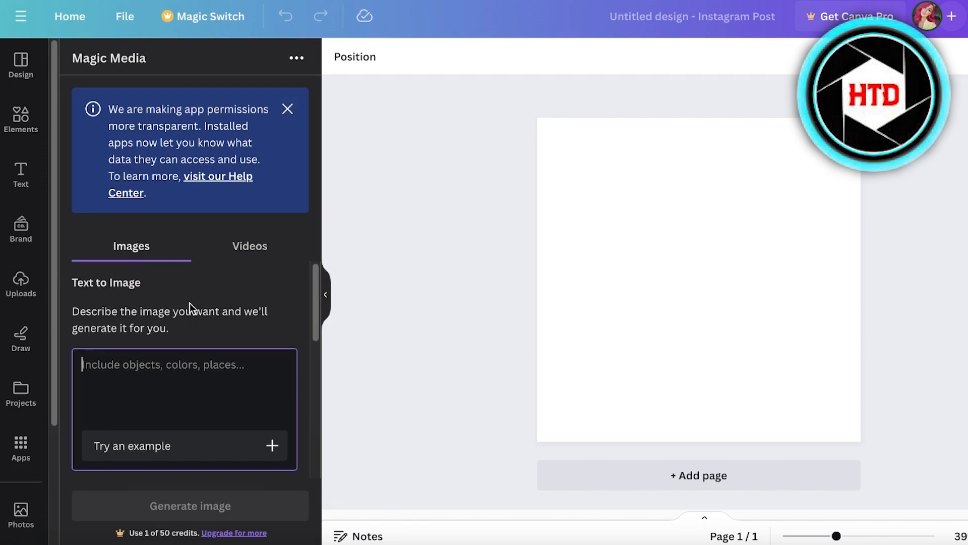
left_click(287, 109)
left_click(237, 100)
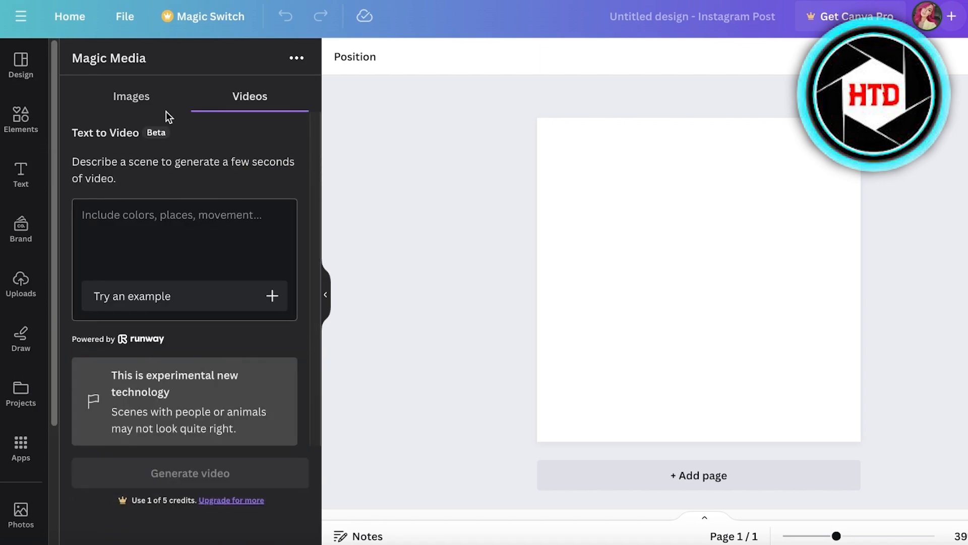
left_click(141, 111)
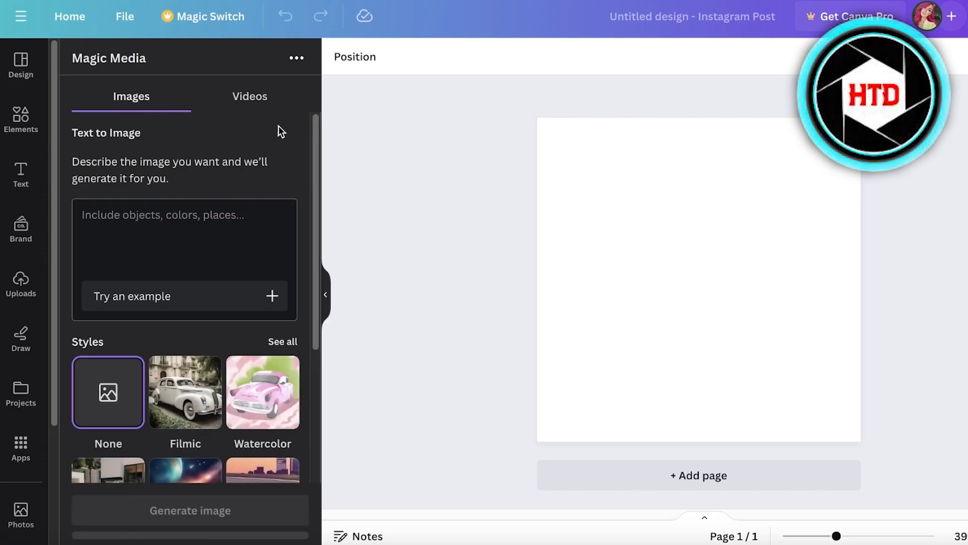
left_click(288, 97)
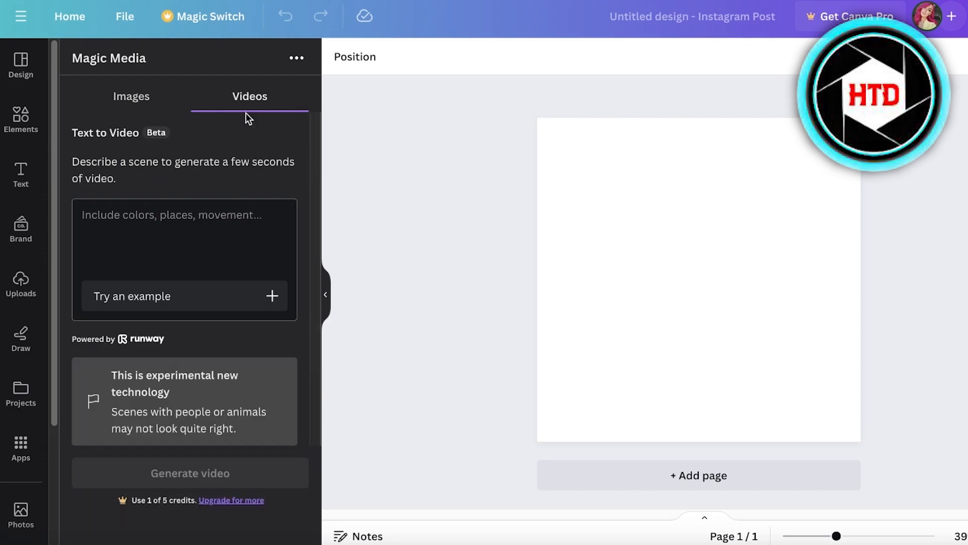
left_click(132, 106)
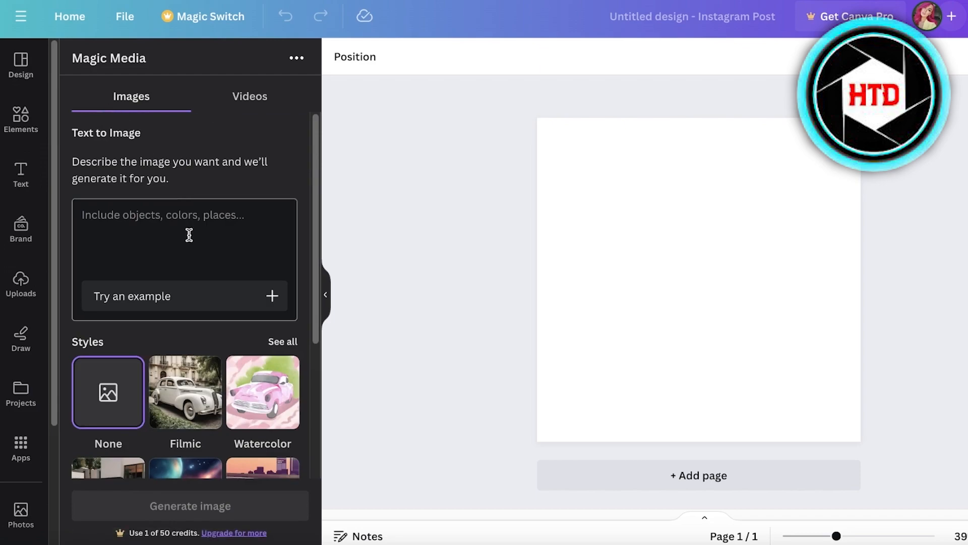
Try the Watercolor style for the generated image, and settle on Anime.
scroll(183, 230, "down", 3)
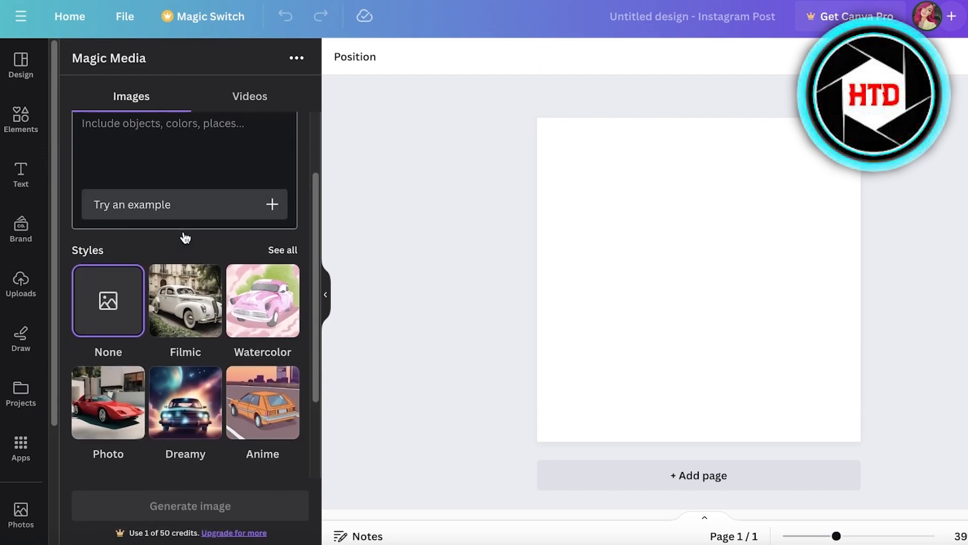
left_click(278, 308)
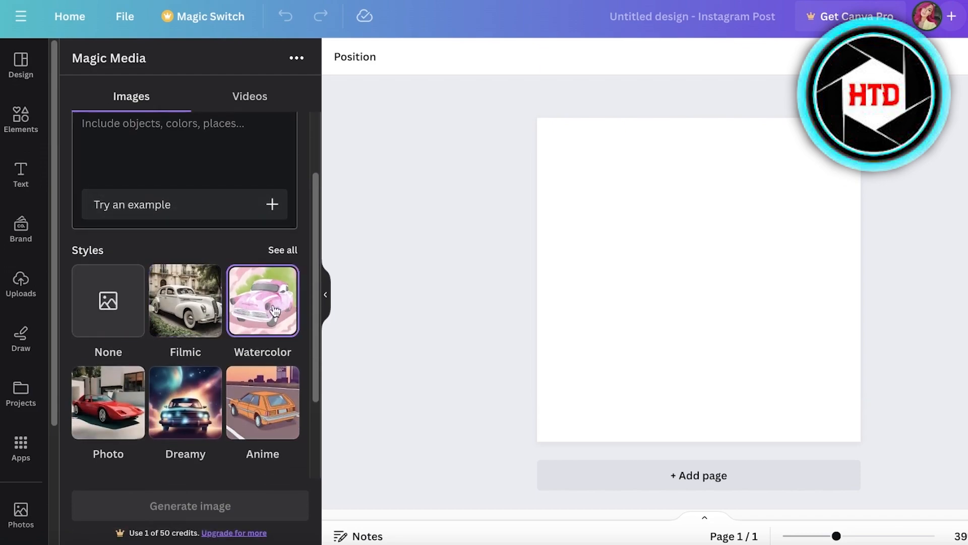
left_click(250, 404)
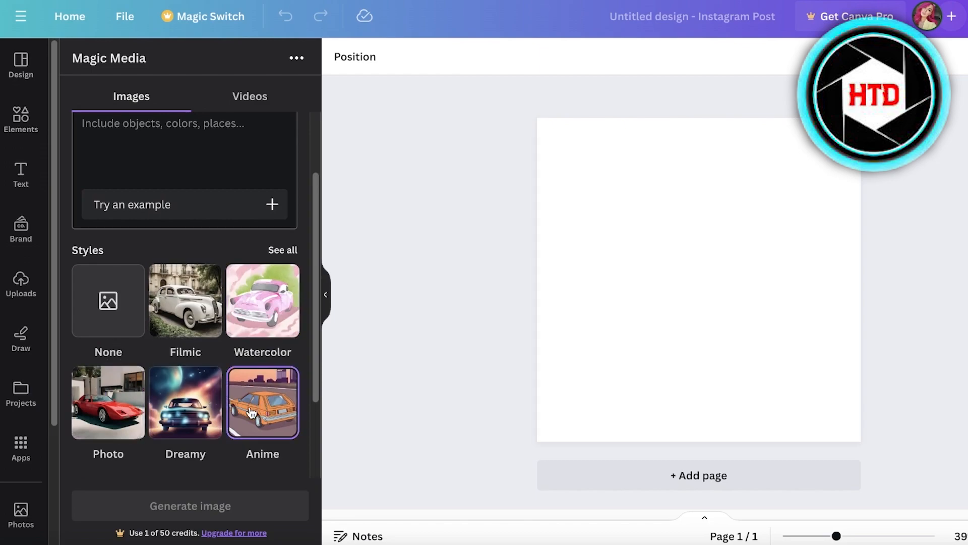
Review the image generator's prompt field and options, then view and dismiss the Canva Pro upgrade offer.
scroll(246, 403, "up", 1)
scroll(246, 411, "up", 1)
left_click(185, 247)
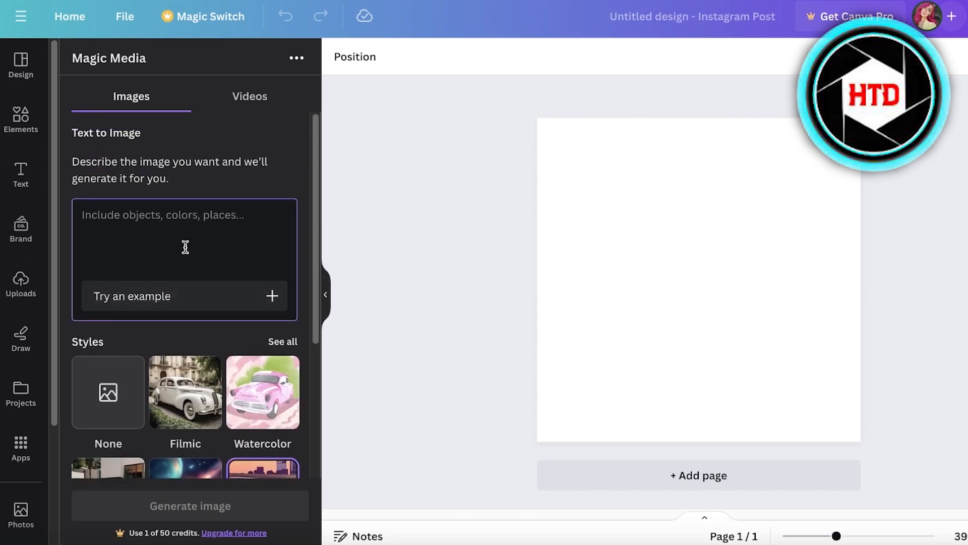
scroll(182, 327, "down", 5)
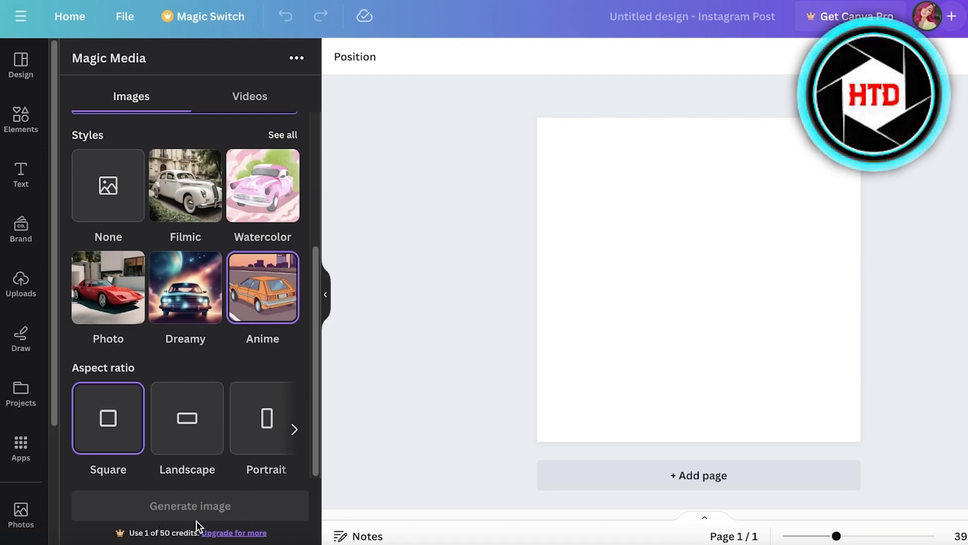
left_click(234, 533)
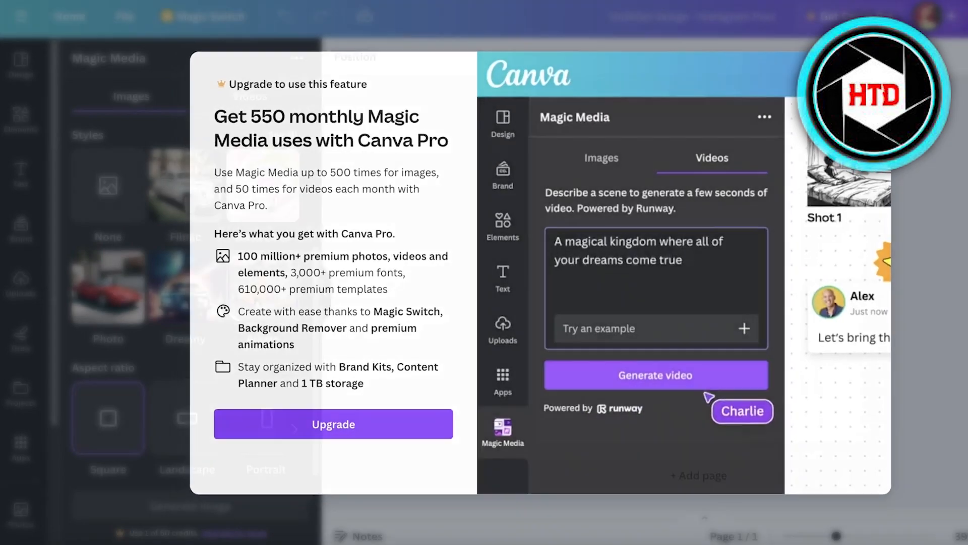
left_click(123, 341)
Generate images from the prompt "Dog" in the Photo style.
scroll(123, 339, "up", 5)
left_click(213, 234)
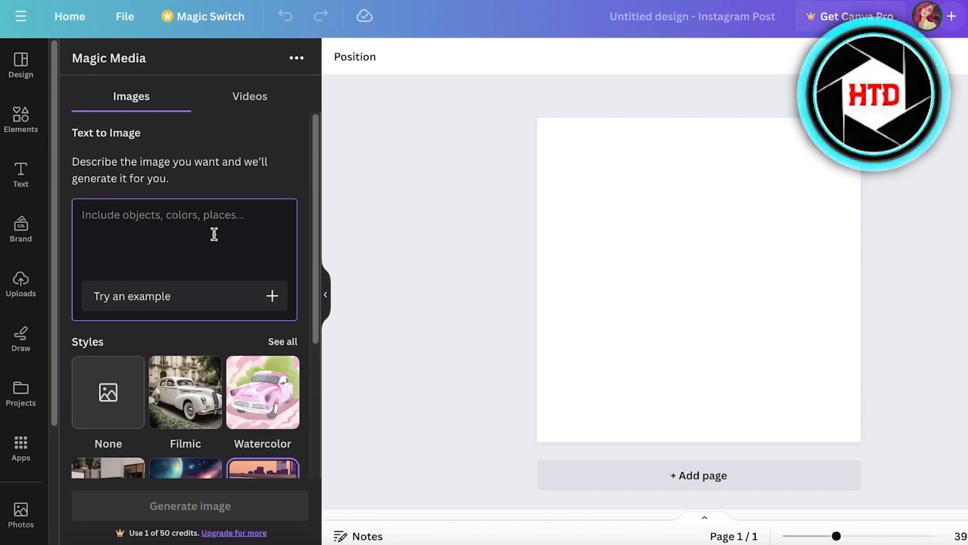
type("A")
key("BackSpace")
type("Dog")
scroll(215, 239, "down", 3)
left_click(108, 357)
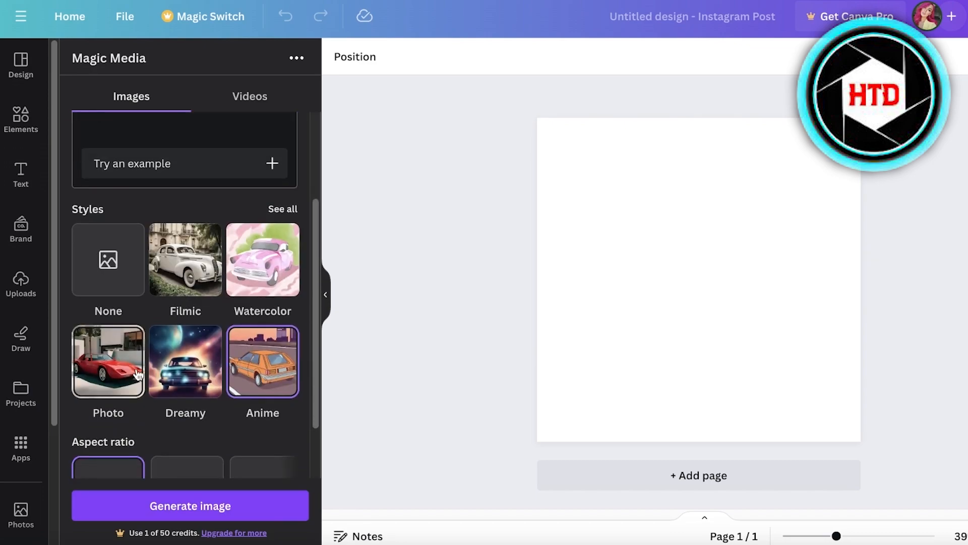
scroll(116, 429, "down", 1)
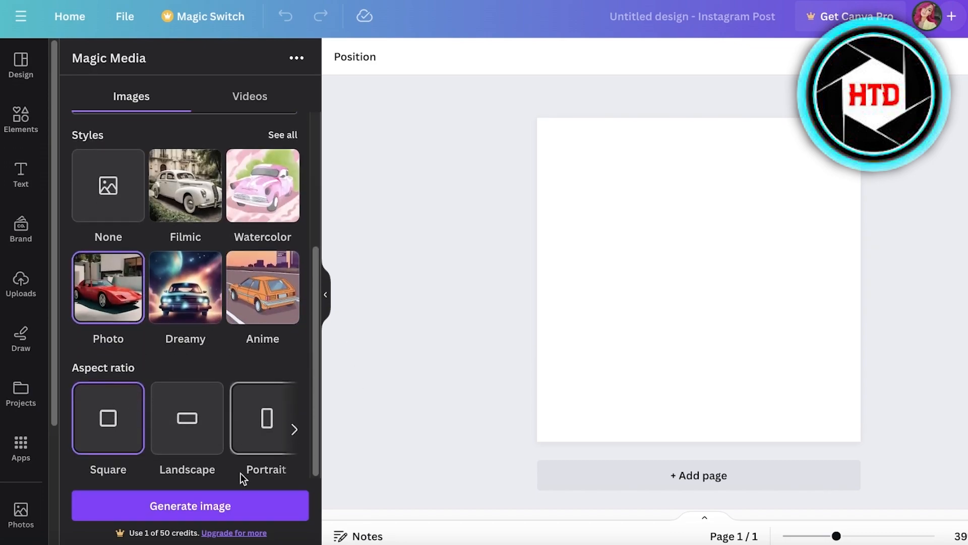
left_click(228, 506)
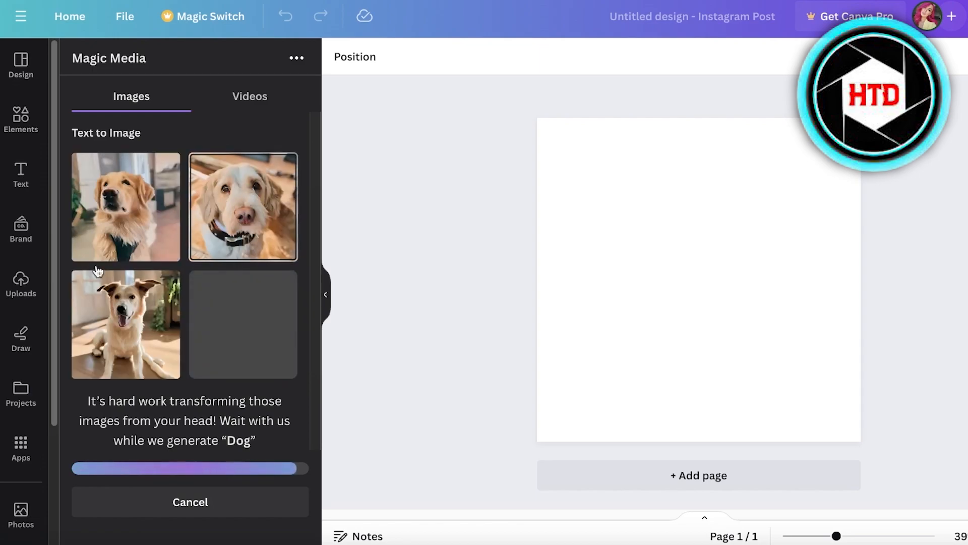
Add the generated golden retriever image to the page and reposition it in the page's upper area.
left_click(97, 192)
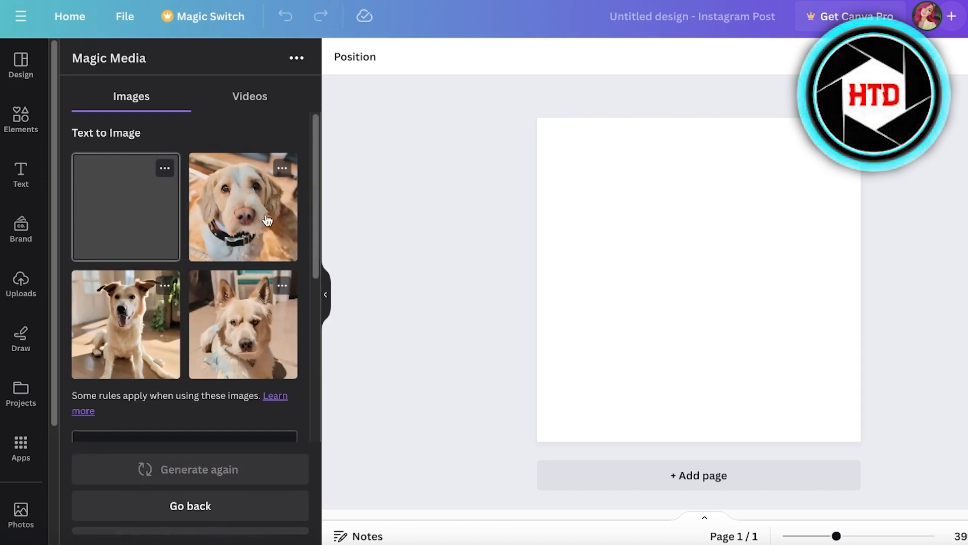
left_click_drag(749, 282, 699, 233)
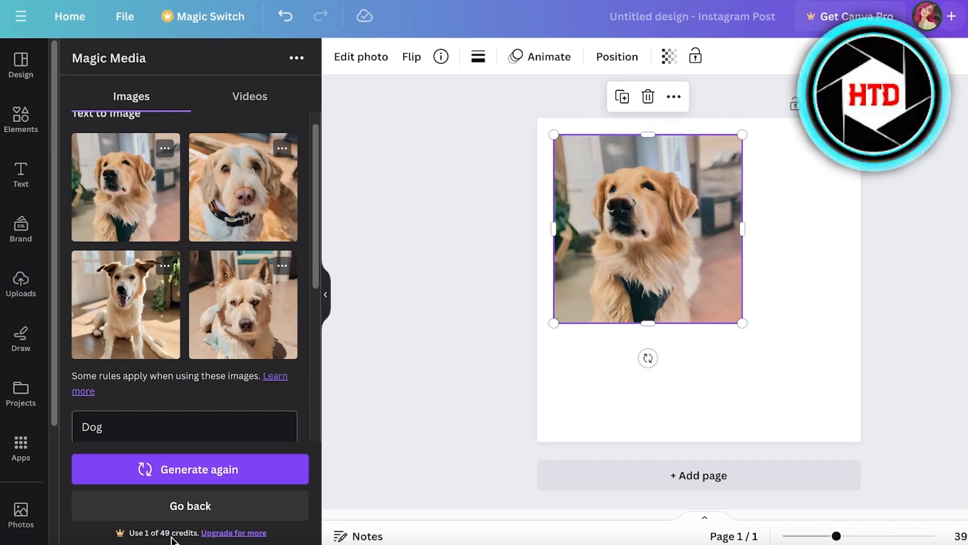
left_click_drag(641, 241, 618, 222)
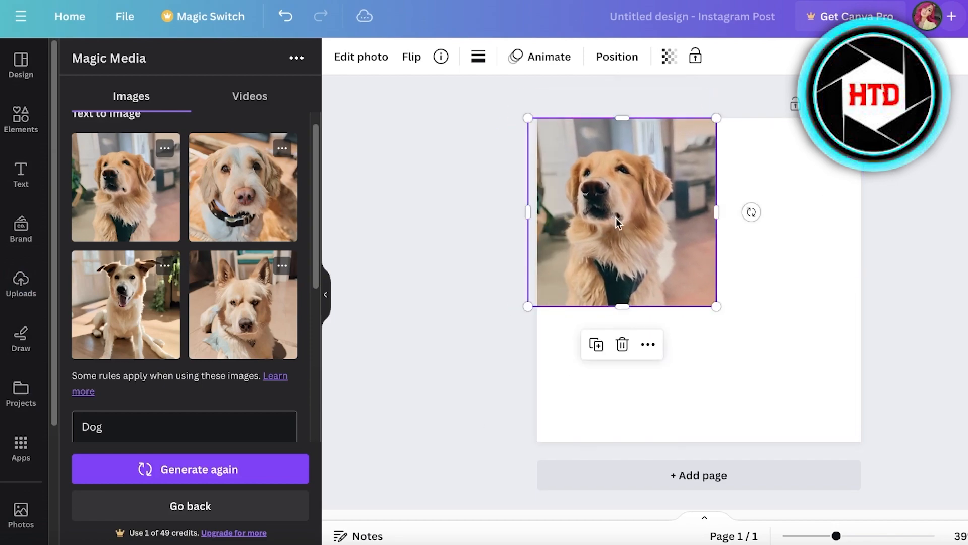
scroll(194, 309, "down", 6)
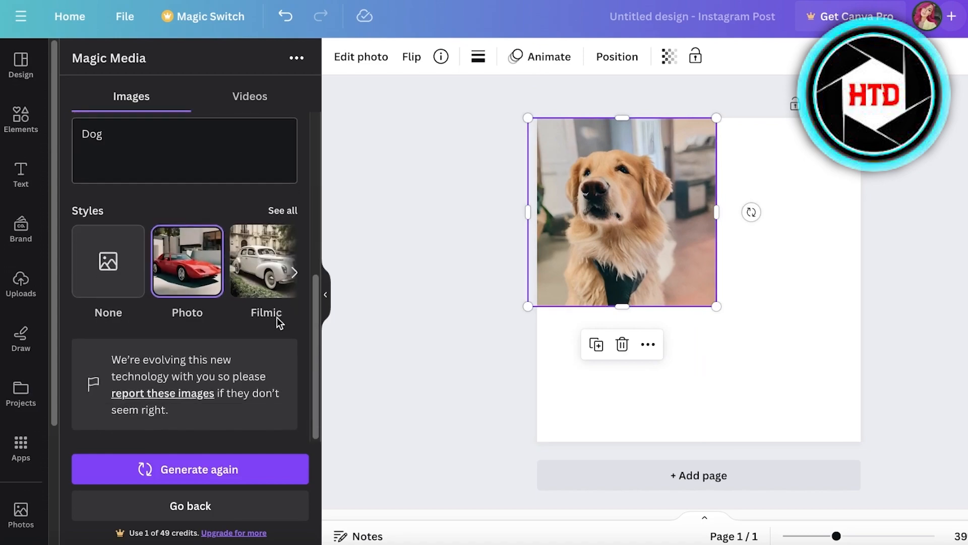
scroll(277, 318, "up", 4)
left_click_drag(633, 257, 674, 263)
scroll(227, 272, "up", 3)
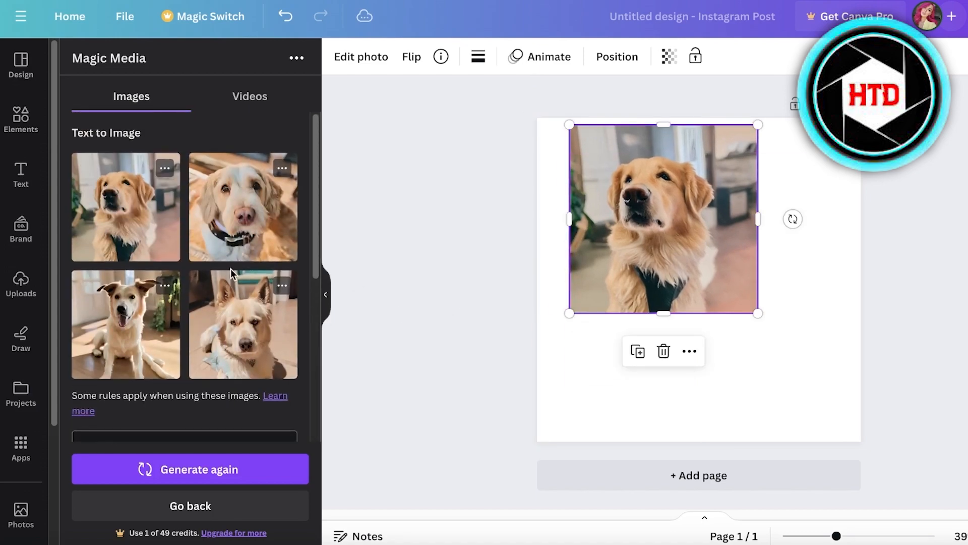
Add the pointy-eared white dog image at the page's lower right and the collared dog image at its upper right, both reduced in size.
left_click(244, 325)
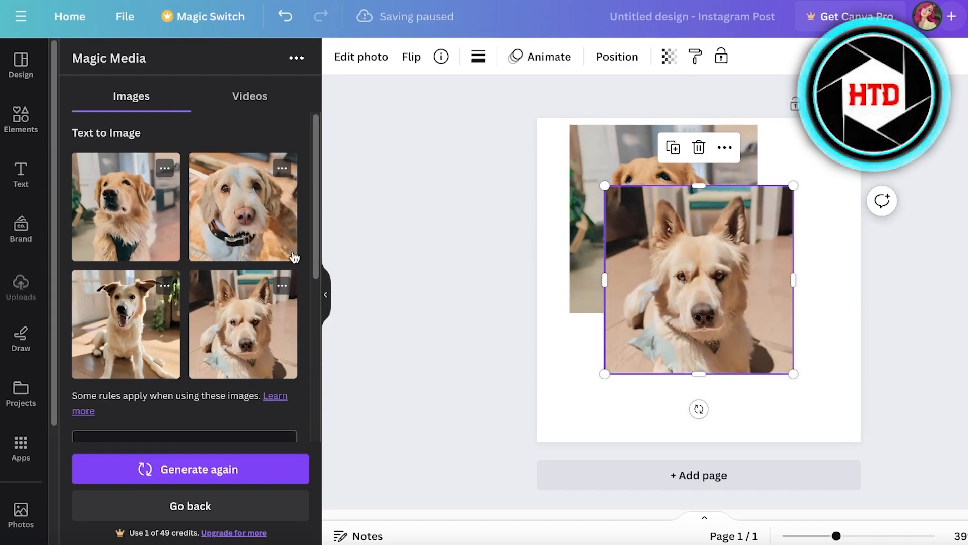
left_click_drag(676, 216, 735, 268)
left_click_drag(663, 235, 731, 304)
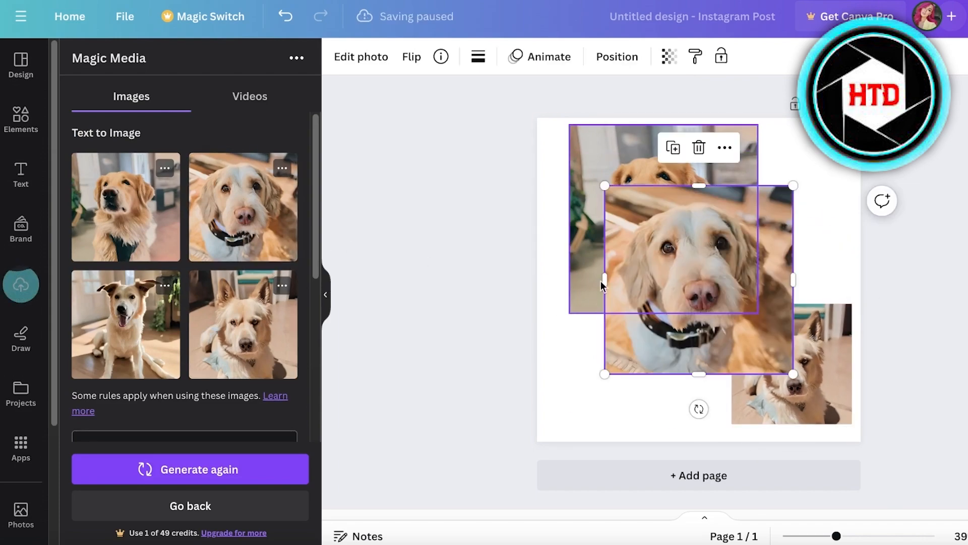
left_click_drag(605, 184, 754, 210)
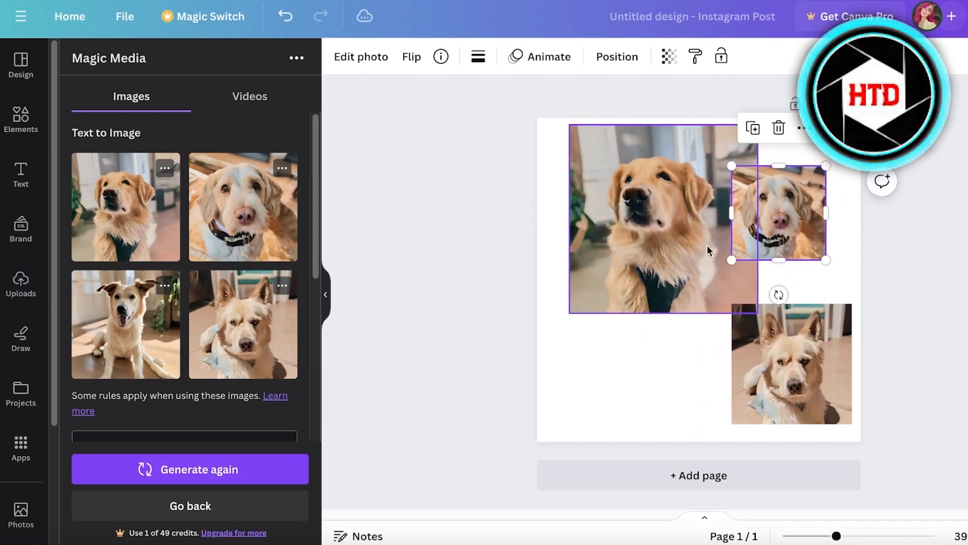
Add the sitting dog image at reduced size in the page's lower left, and shift the two upper images apart.
left_click_drag(699, 257, 655, 325)
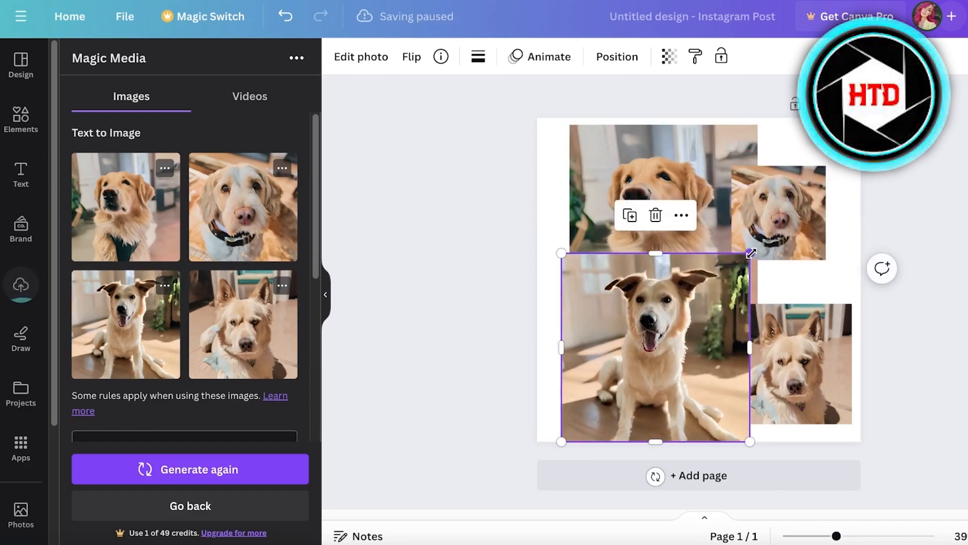
left_click_drag(750, 253, 688, 314)
left_click_drag(642, 376, 650, 344)
left_click(831, 167)
left_click_drag(772, 218, 785, 196)
left_click_drag(636, 225, 604, 213)
left_click(784, 182)
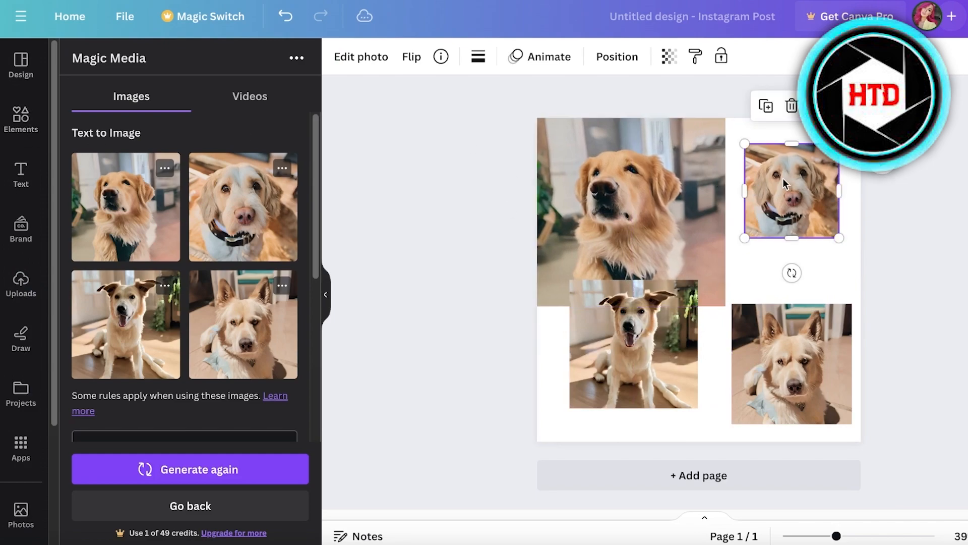
Delete all four dog images from the page.
key("Delete")
left_click(665, 218)
key("Delete")
left_click(648, 330)
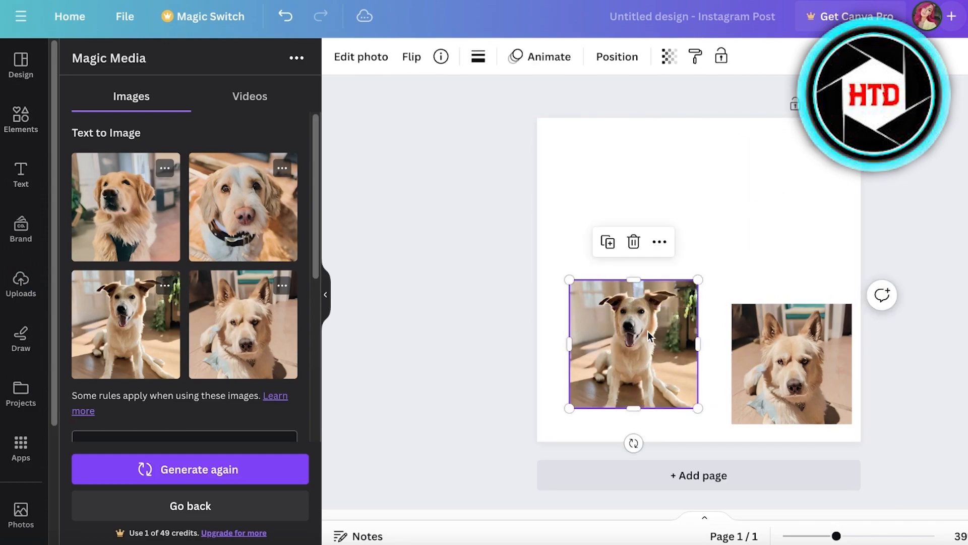
key("Delete")
left_click(770, 368)
key("Delete")
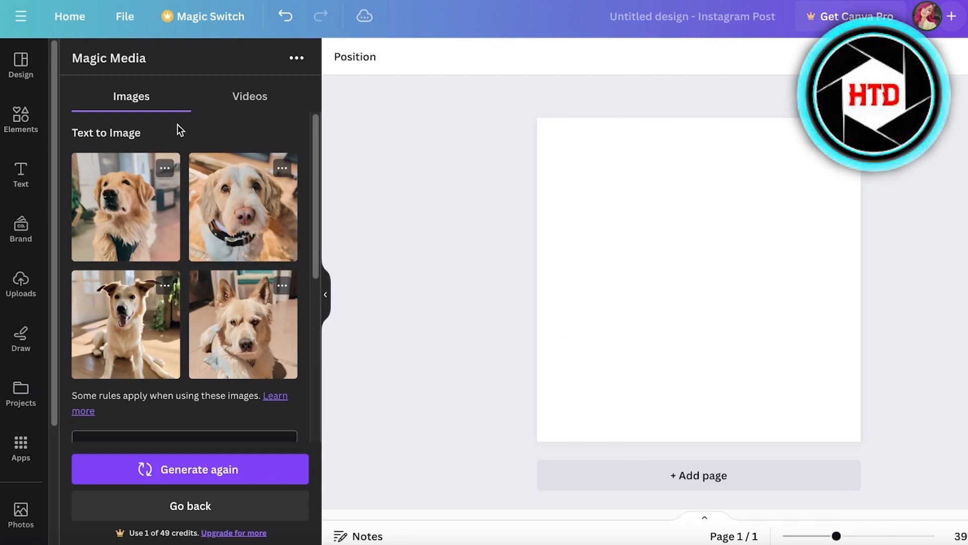
Add all four generated dog images to the blank page again and arrange them as a two-by-two collage covering it.
left_click(114, 219)
left_click(244, 216)
left_click(255, 339)
left_click(126, 323)
left_click_drag(657, 259, 723, 314)
left_click_drag(779, 256, 653, 262)
left_click_drag(697, 213, 833, 150)
left_click(709, 222)
left_click_drag(718, 198, 653, 129)
Duplicate the page holding the dog collage and delete all the images from the copy.
left_click(21, 119)
left_click(171, 65)
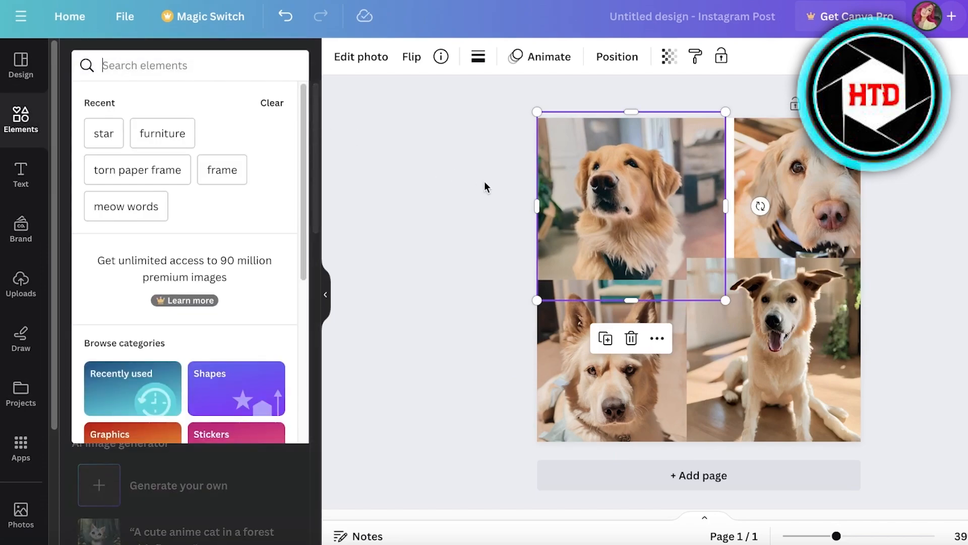
left_click(786, 101)
left_click(759, 223)
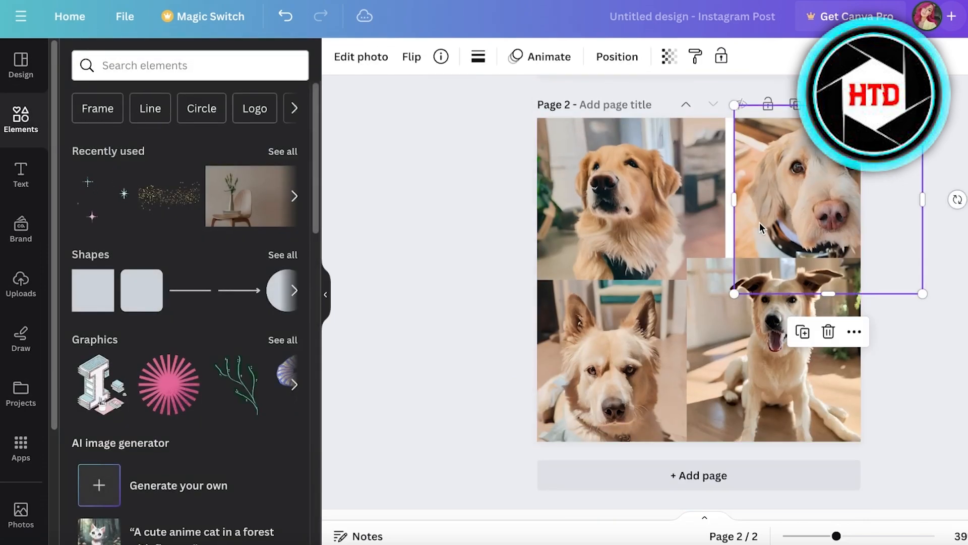
key("Delete")
key("Delete")
left_click(661, 358)
key("Delete")
left_click(690, 279)
key("Delete")
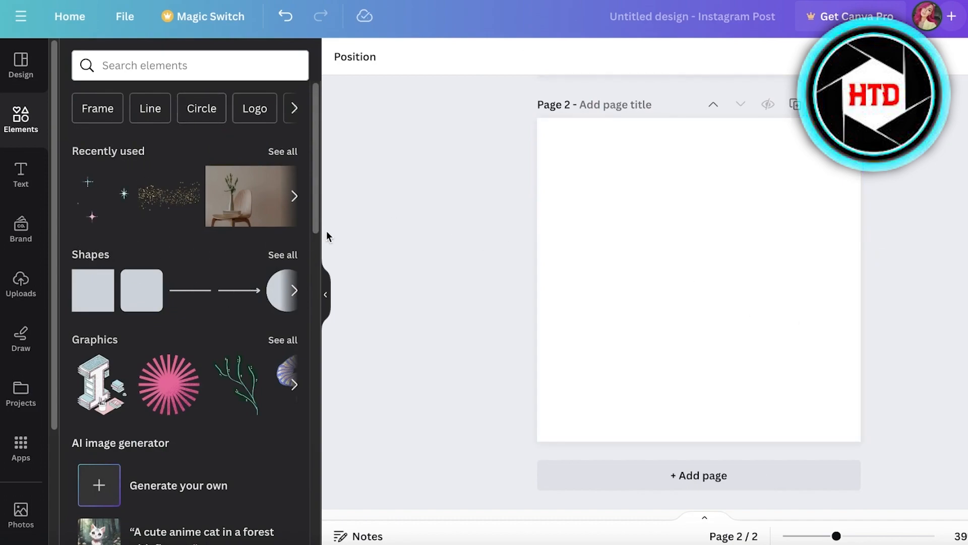
Search the elements for "frames" and place a square frame in the upper-left corner of page 2.
left_click(192, 65)
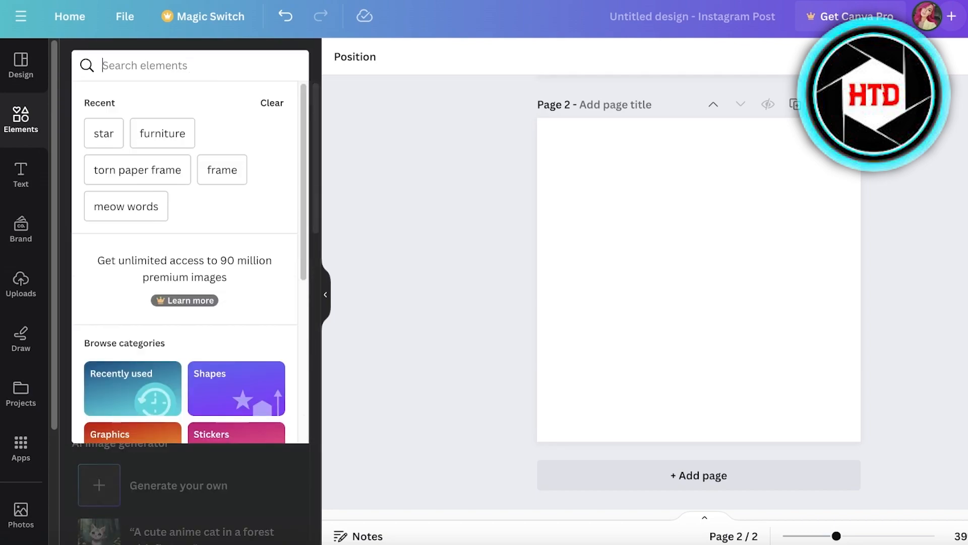
left_click(425, 166)
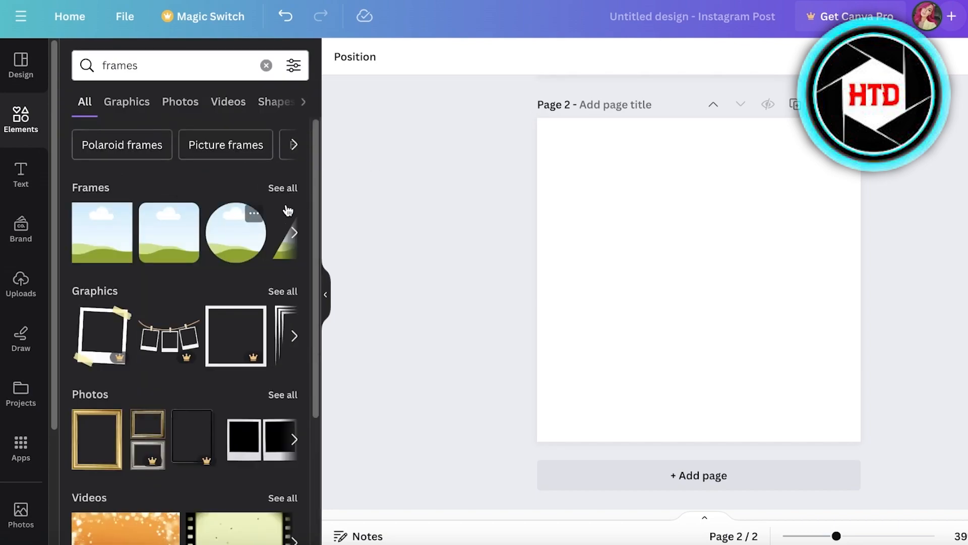
left_click(102, 232)
left_click_drag(633, 212, 632, 185)
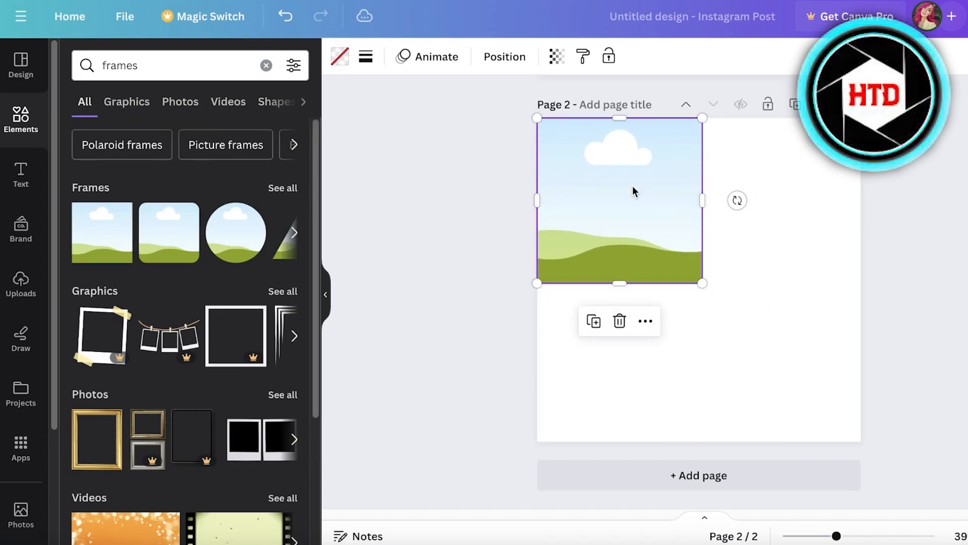
Try a duplicate frame beside the first, delete it, and shrink the first frame to half the page width.
key("ctrl+d")
left_click_drag(766, 228, 758, 226)
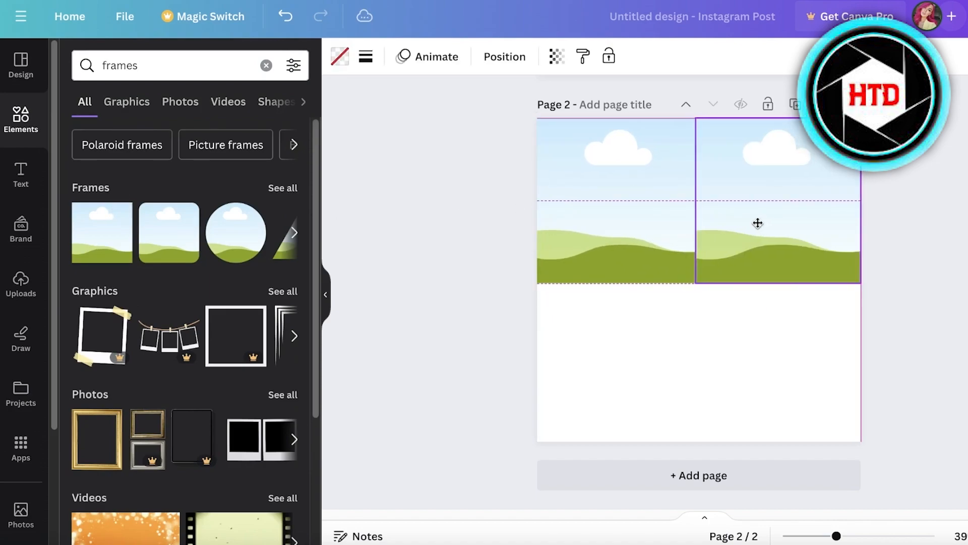
left_click(607, 228)
left_click_drag(703, 281, 700, 278)
left_click(697, 280)
key("Delete")
left_click(538, 223)
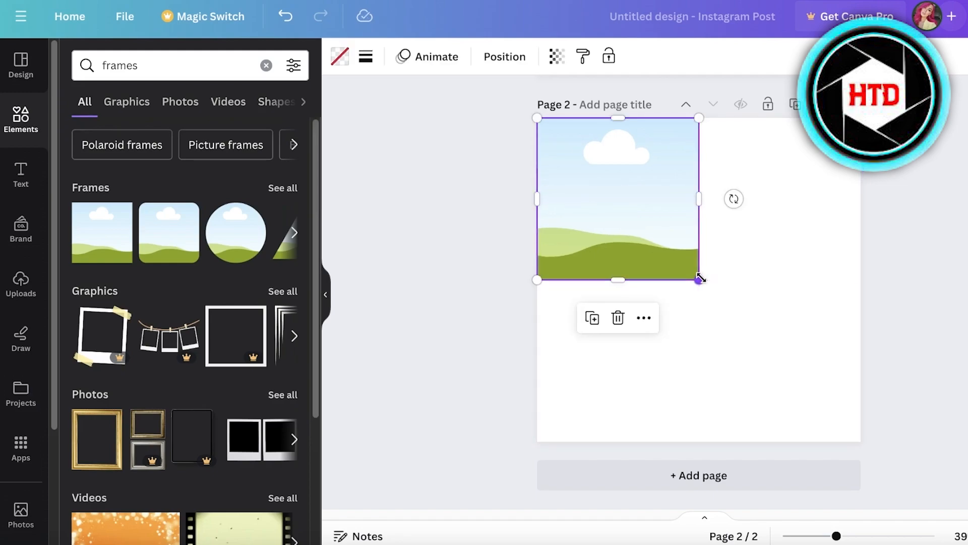
Duplicate the square frame to the right, then copy the pair below to form a two-by-two grid.
key("super+d")
left_click_drag(633, 262, 788, 256)
left_click(802, 379)
left_click_drag(828, 327, 626, 215)
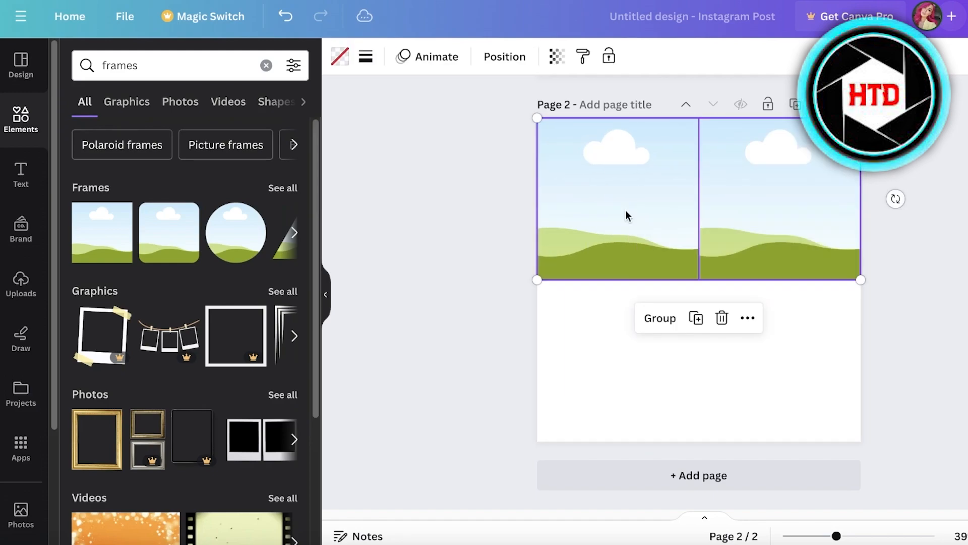
key("super+d")
left_click_drag(631, 257, 631, 400)
Fill the four frames on page 2 with the dog images from page 1.
scroll(739, 220, "up", 7)
left_click_drag(647, 204, 640, 232)
scroll(662, 324, "down", 7)
scroll(756, 252, "up", 5)
left_click_drag(800, 210, 776, 384)
scroll(820, 209, "up", 3)
scroll(806, 366, "down", 7)
scroll(764, 360, "up", 7)
left_click(621, 295)
left_click_drag(623, 300, 616, 358)
scroll(618, 480, "down", 7)
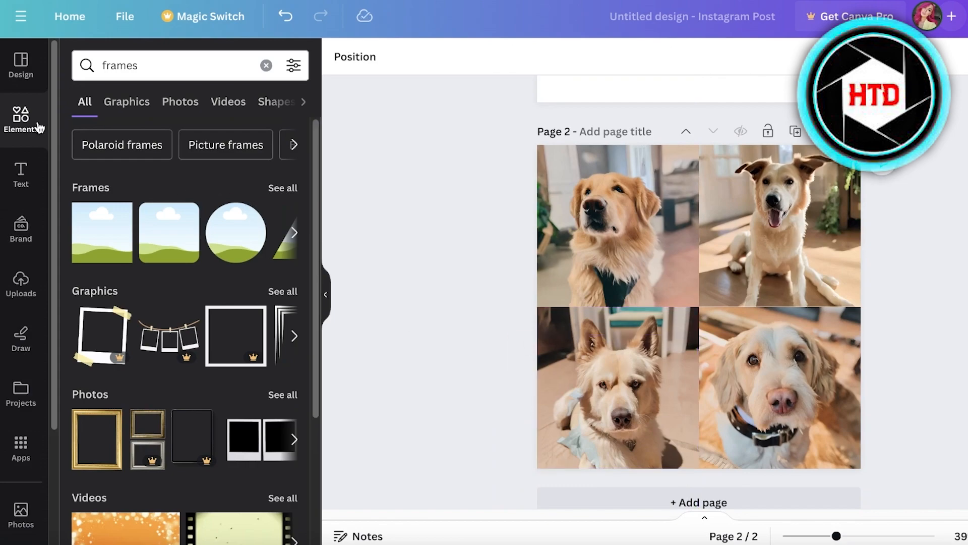
Add a square shape over the framed collage and stretch it into a large rectangle centred on the page.
left_click(21, 118)
left_click(94, 287)
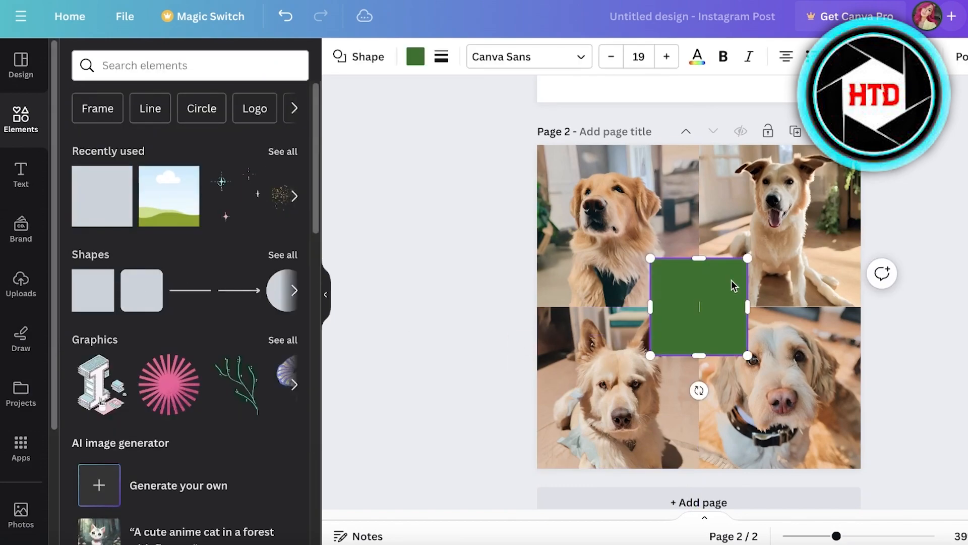
left_click(670, 311)
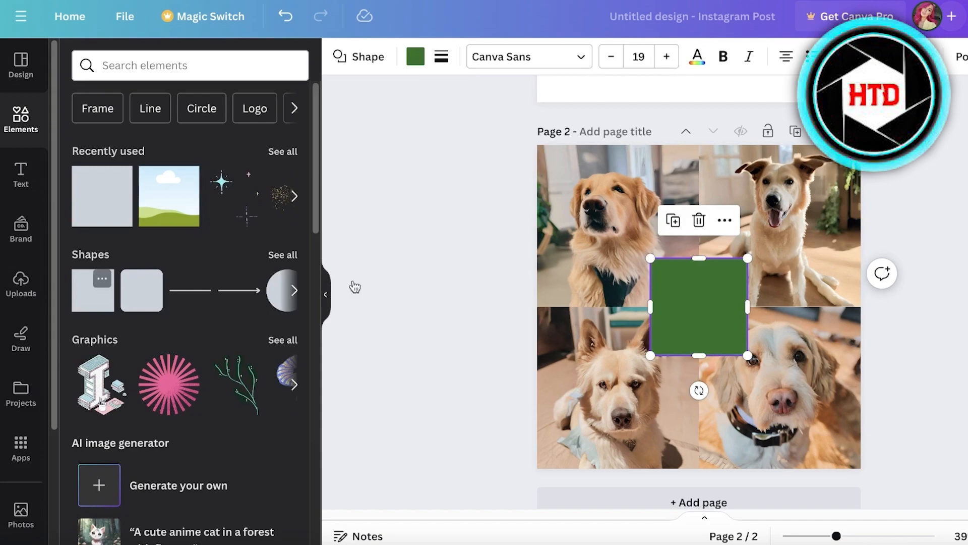
left_click_drag(666, 281, 604, 231)
left_click_drag(686, 306, 813, 377)
mouse_move(744, 304)
left_mouse_down()
mouse_move(739, 313)
mouse_move(740, 297)
mouse_move(741, 314)
left_mouse_up()
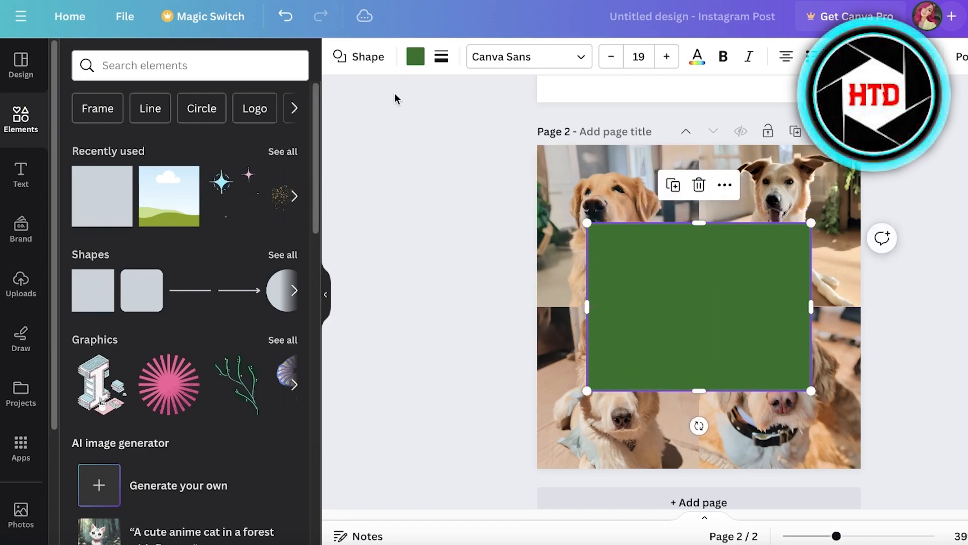
Try black and light brown fills for the rectangle, settle on the dark brown photo color, and reduce its opacity.
left_click(415, 56)
left_click(162, 272)
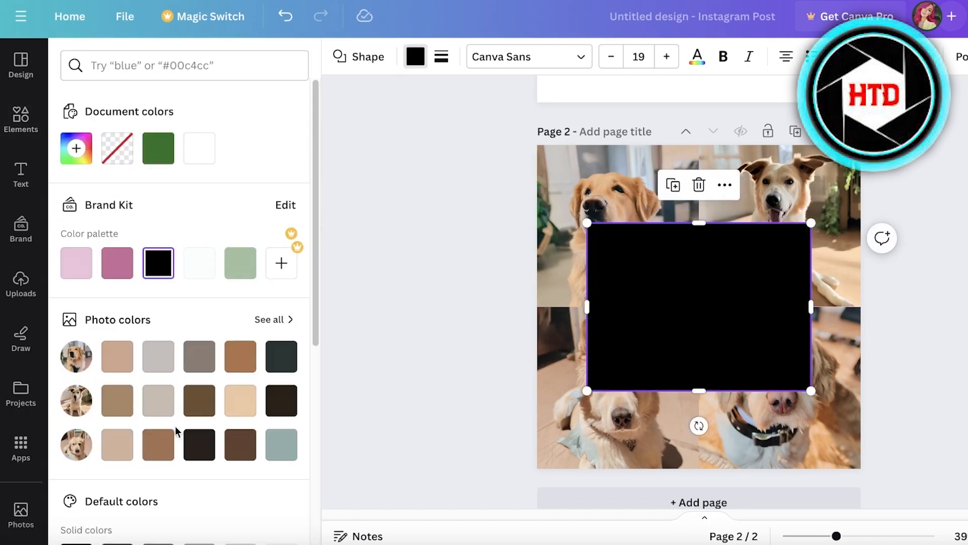
left_click(158, 444)
left_click(240, 444)
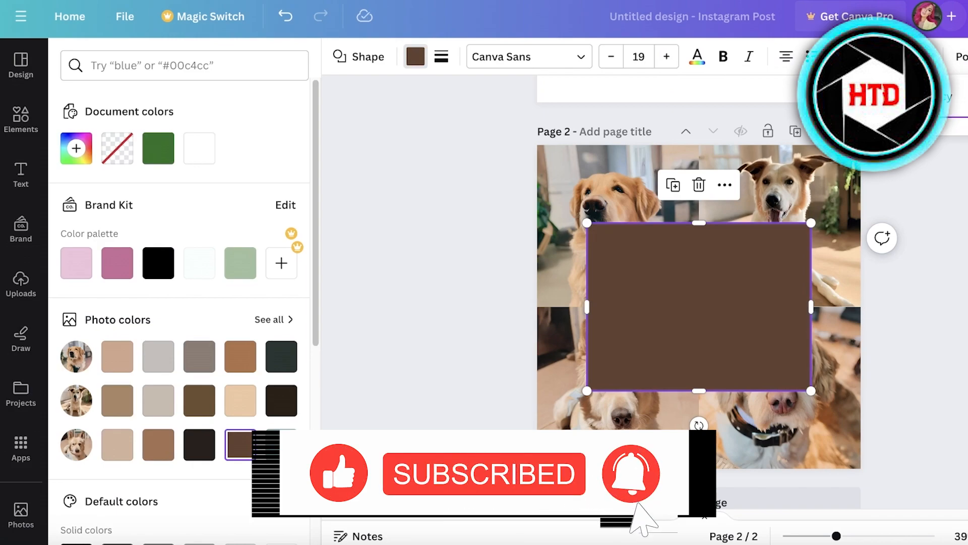
left_click_drag(963, 118, 945, 119)
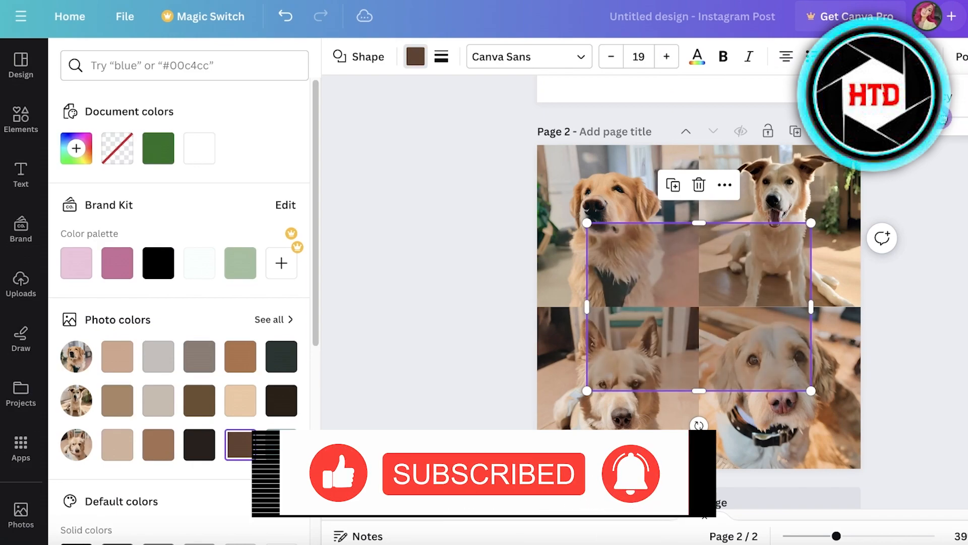
Shrink the semi-transparent brown rectangle and recentre it over the dog collage on page 2.
left_click(939, 281)
left_click(940, 281)
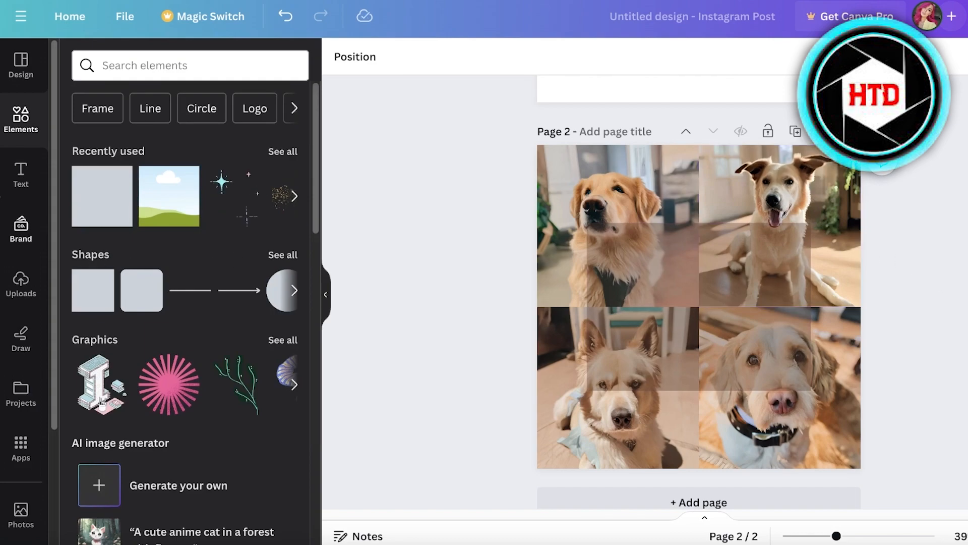
left_click(20, 177)
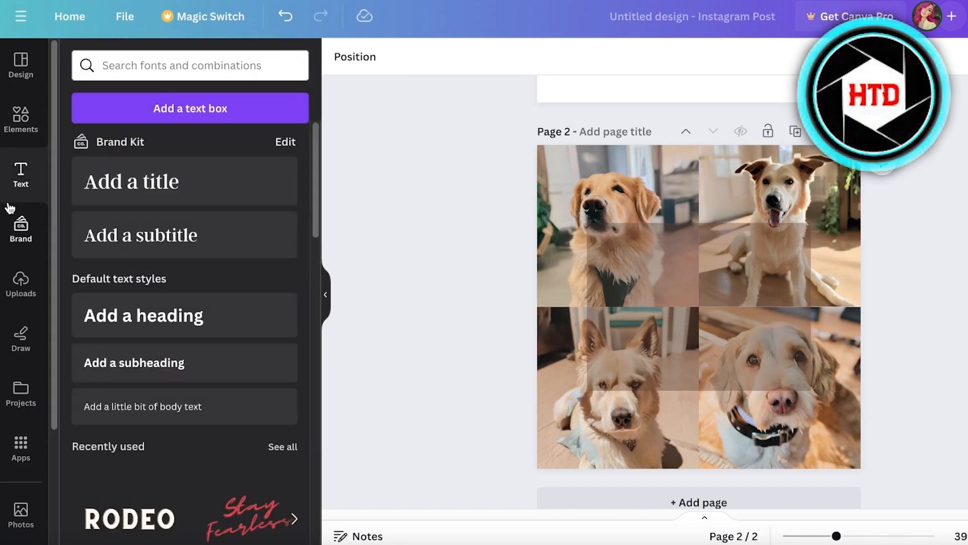
left_click(721, 279)
left_click_drag(811, 390, 755, 348)
left_click_drag(657, 281, 685, 301)
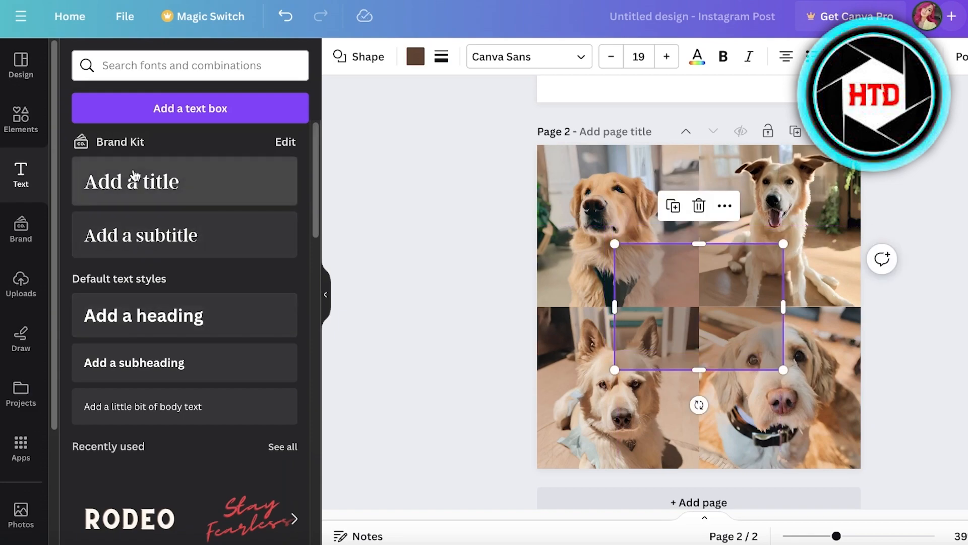
Add a title text to page 2 reading "Dog Care Tip of the Day" with "Feed them one treat before going on a walk" on a new line.
left_click_drag(165, 190, 680, 380)
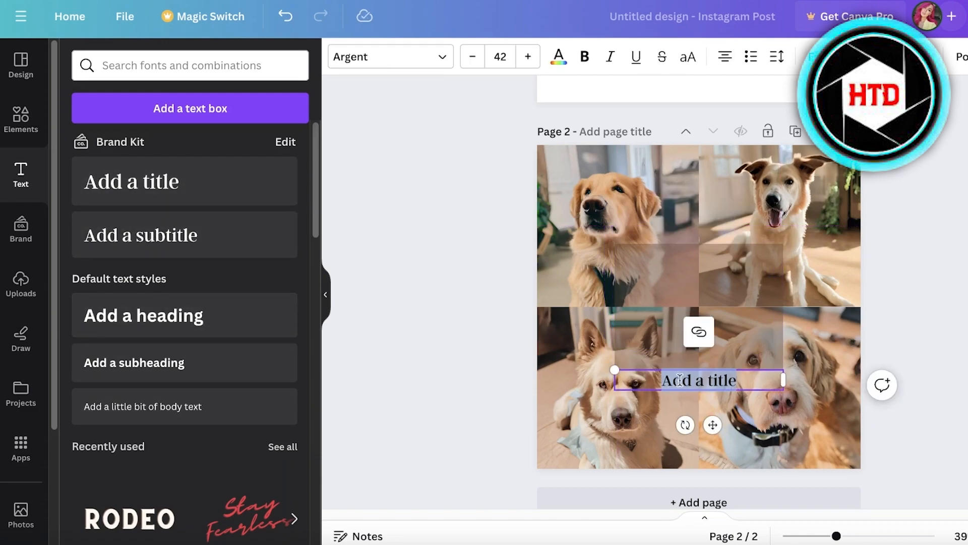
type("Dog Care Tip")
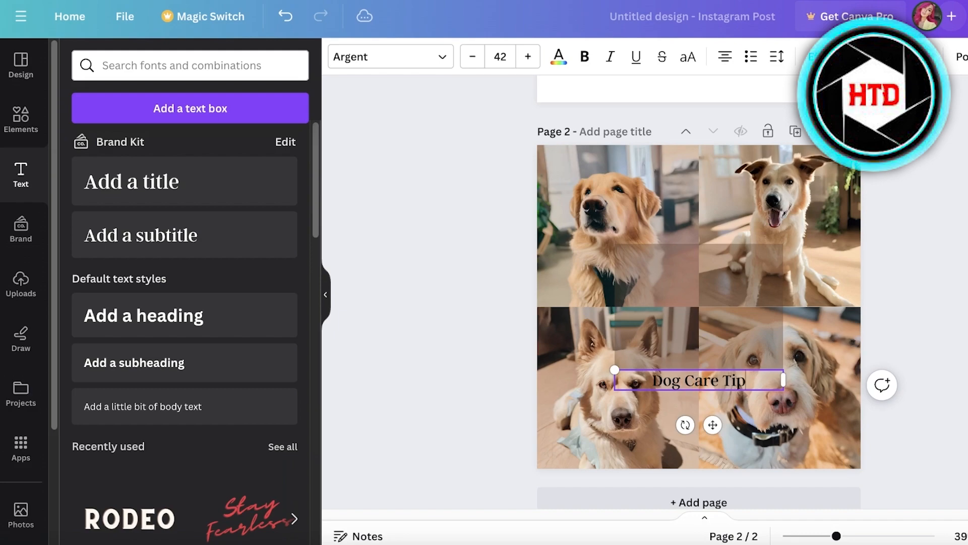
type(" of tge")
key("BackSpace")
key("BackSpace")
type("he Day")
key("Return")
type("Feed them one treat before")
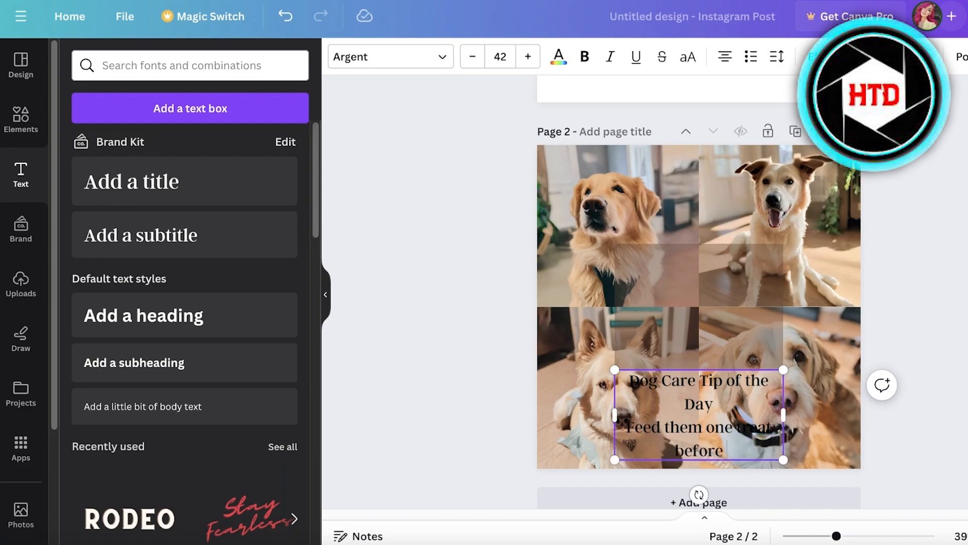
type(" going on a")
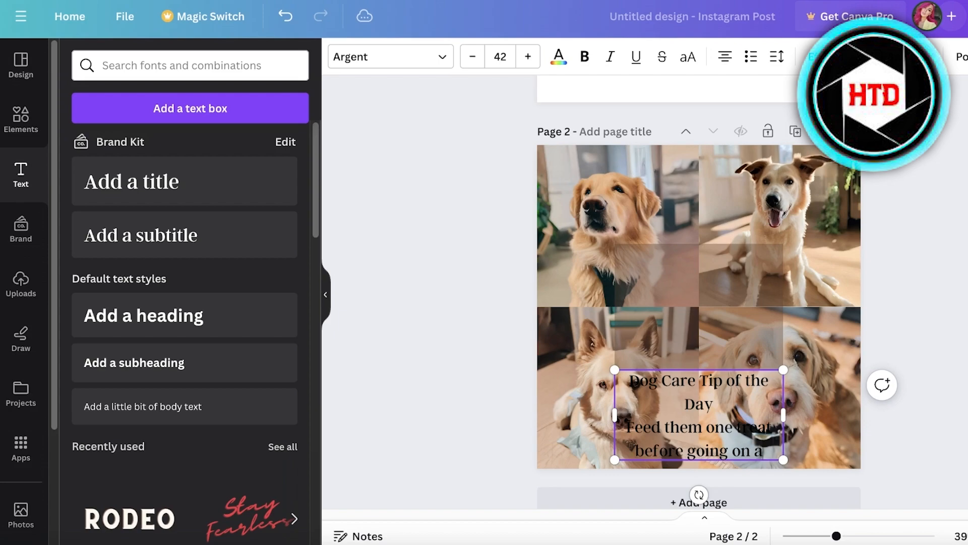
type(" walk")
left_click(933, 337)
Move the dog care text up over the brown rectangle in the middle of the collage.
left_click(722, 432)
left_click_drag(722, 432, 712, 326)
left_click(908, 313)
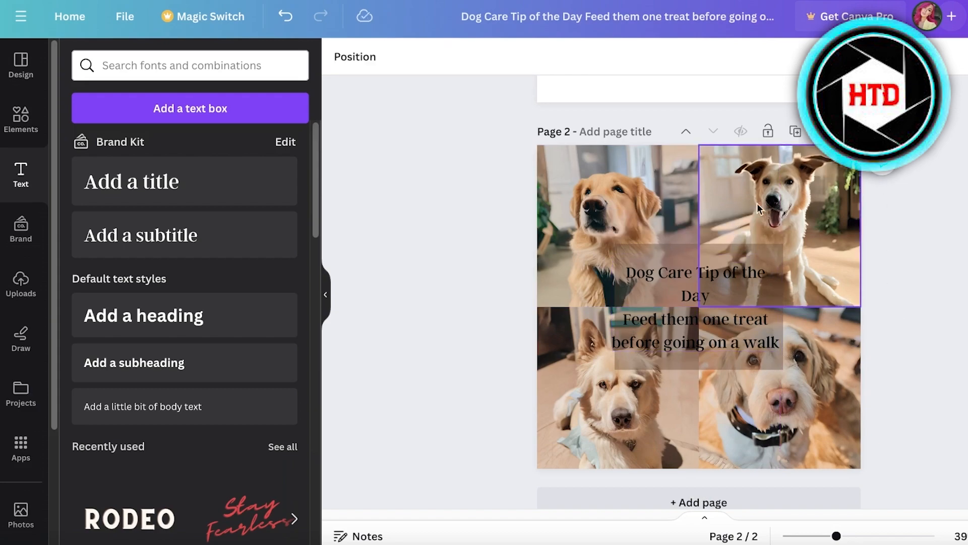
Reopen Magic Media, leave the dog results for a new text-to-image prompt, and try several suggested prompts.
scroll(806, 243, "up", 1)
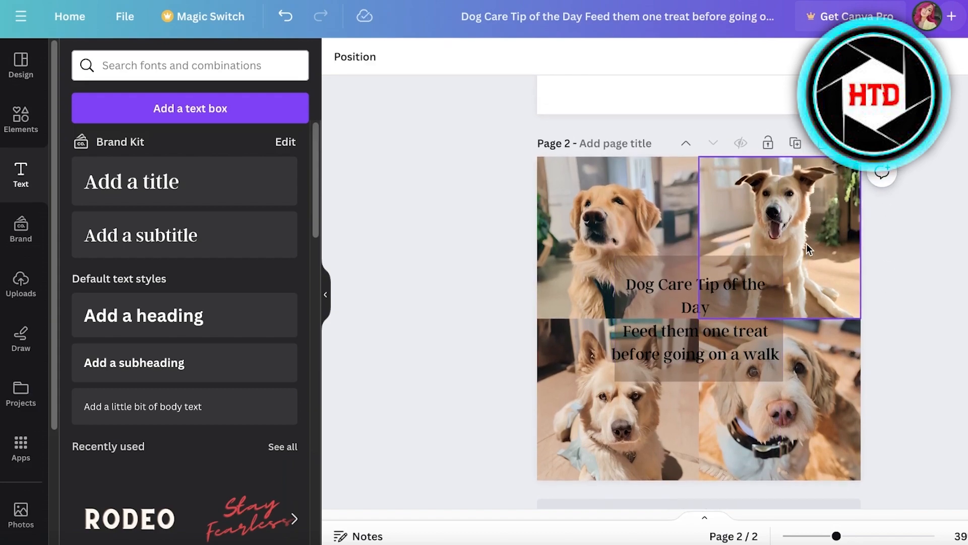
scroll(807, 244, "up", 3)
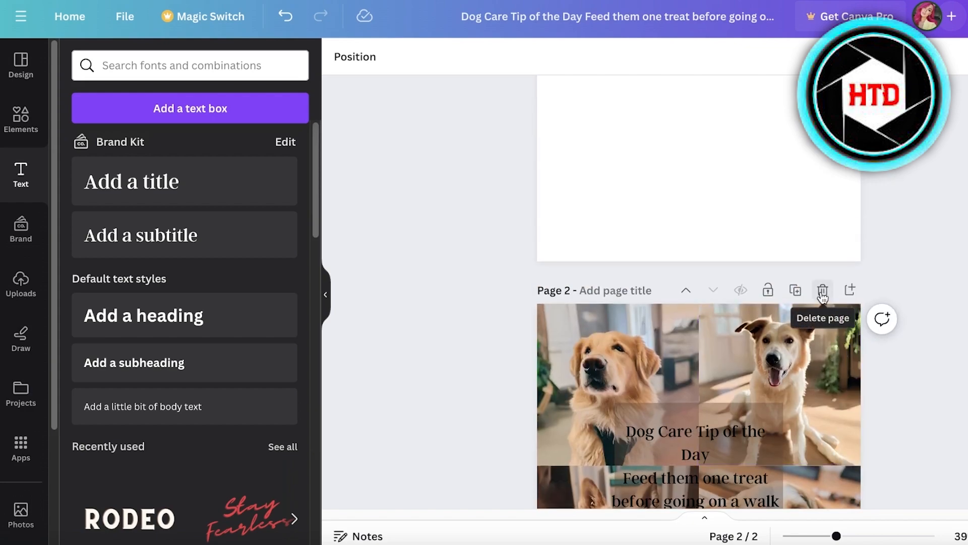
left_click(21, 446)
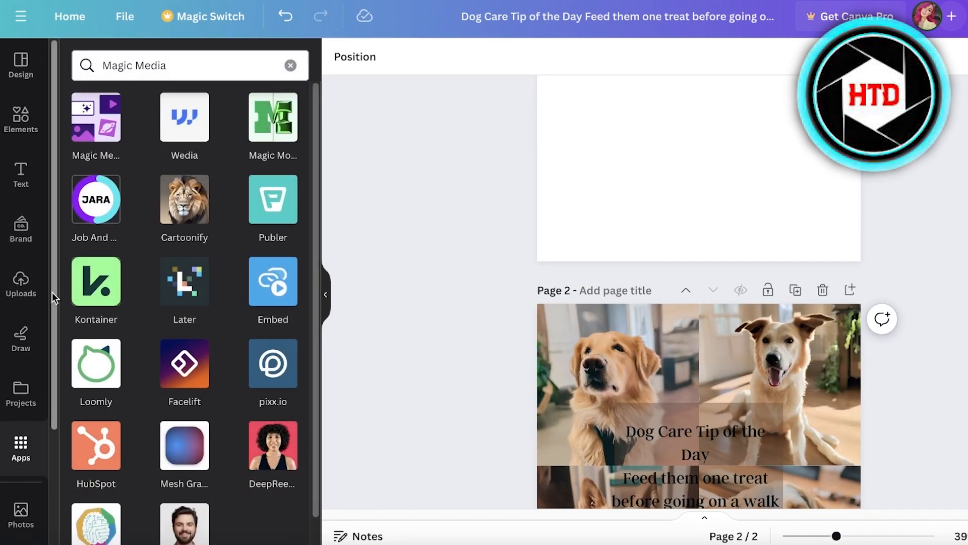
left_click(92, 152)
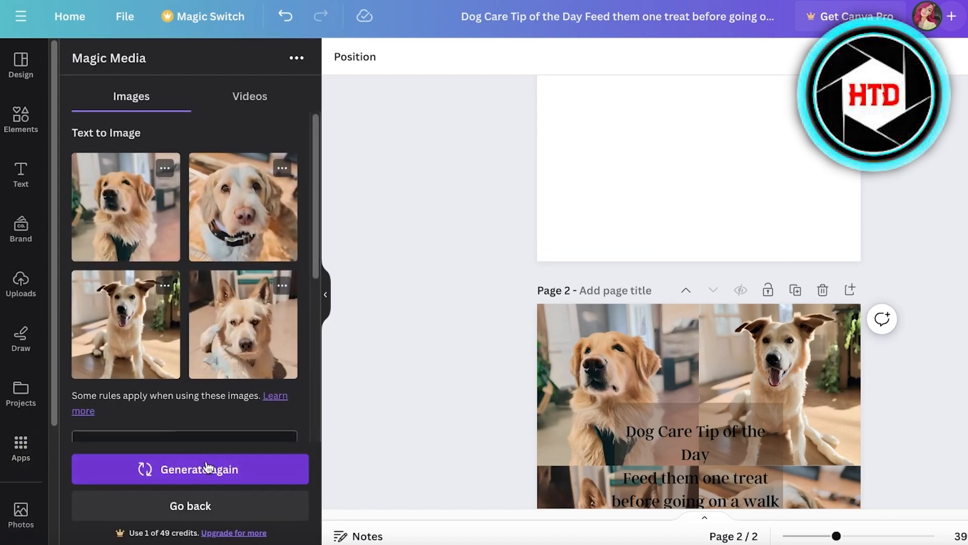
scroll(177, 432, "down", 5)
scroll(156, 247, "up", 3)
double_click(168, 279)
left_click(176, 505)
left_click(133, 299)
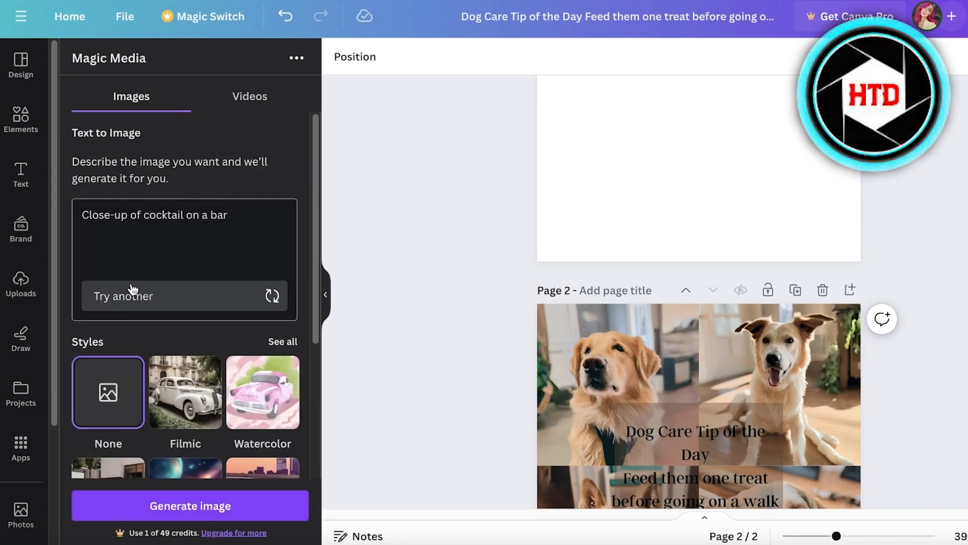
left_click(126, 306)
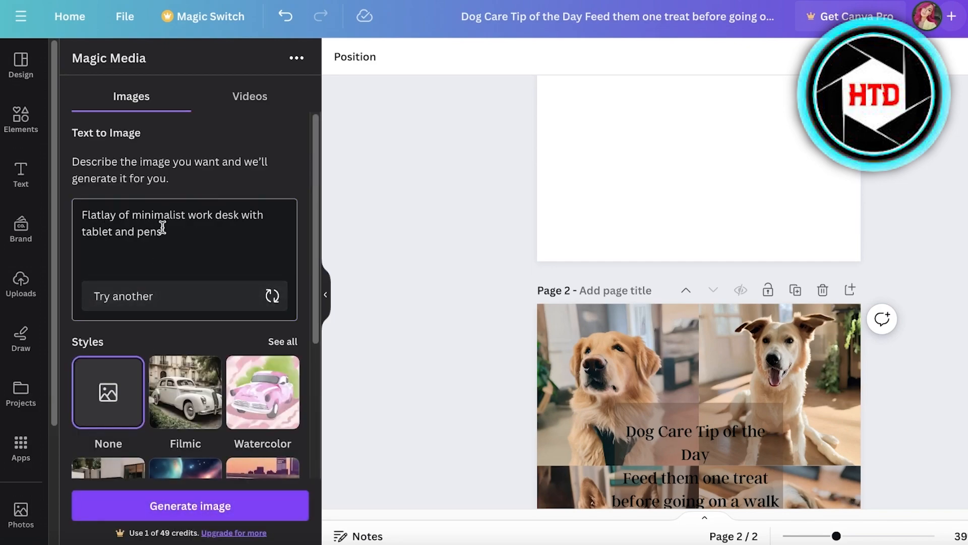
left_click(198, 303)
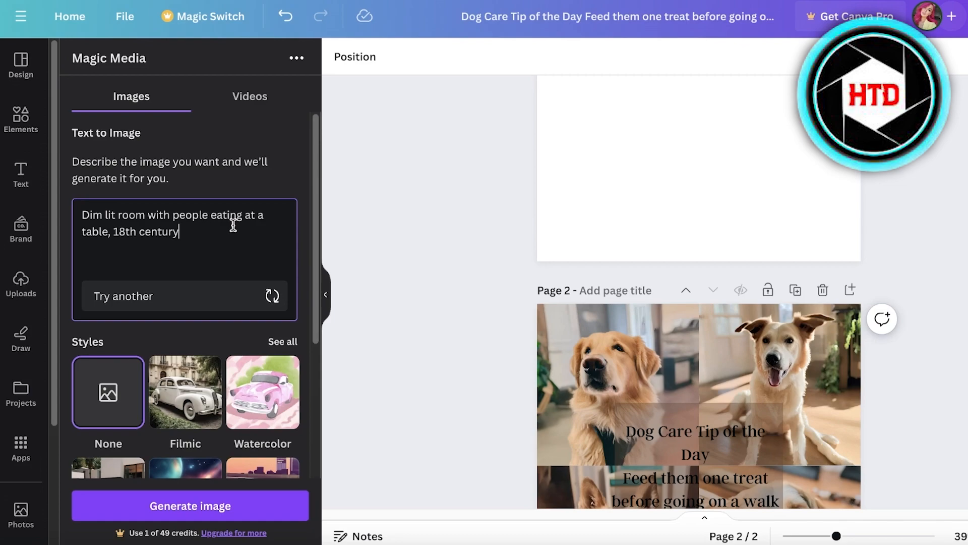
Generate images for "Dim lit room with people eating at a table, 18th century. focus on one extremely beautiful girl in the centre and everyone else is blurred".
scroll(657, 300, "up", 4)
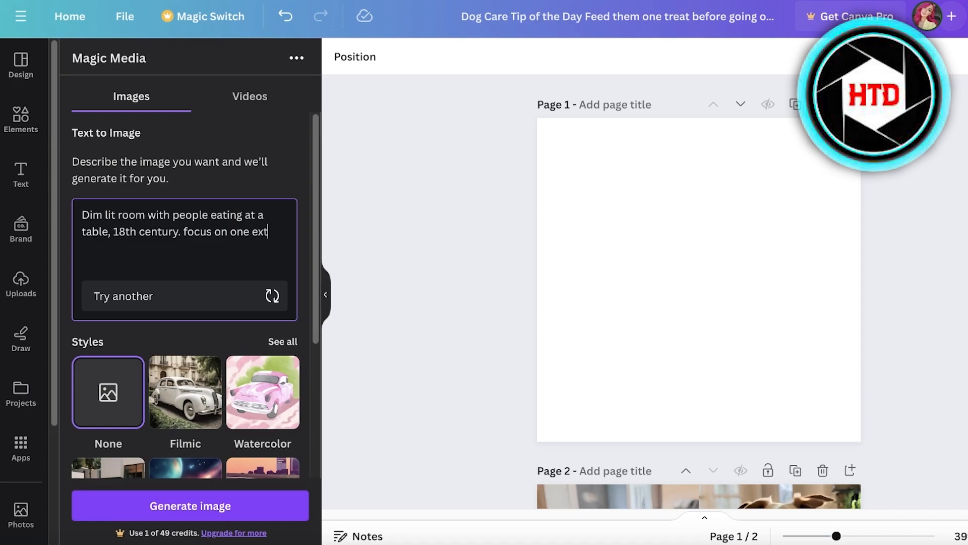
type("remely beautiful girl in the cent")
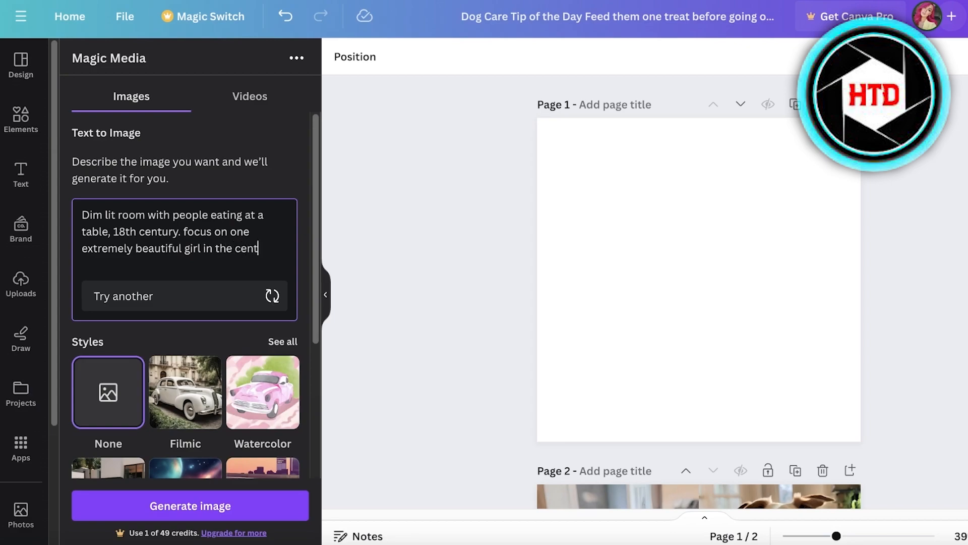
type("d everyoneelse is blurred")
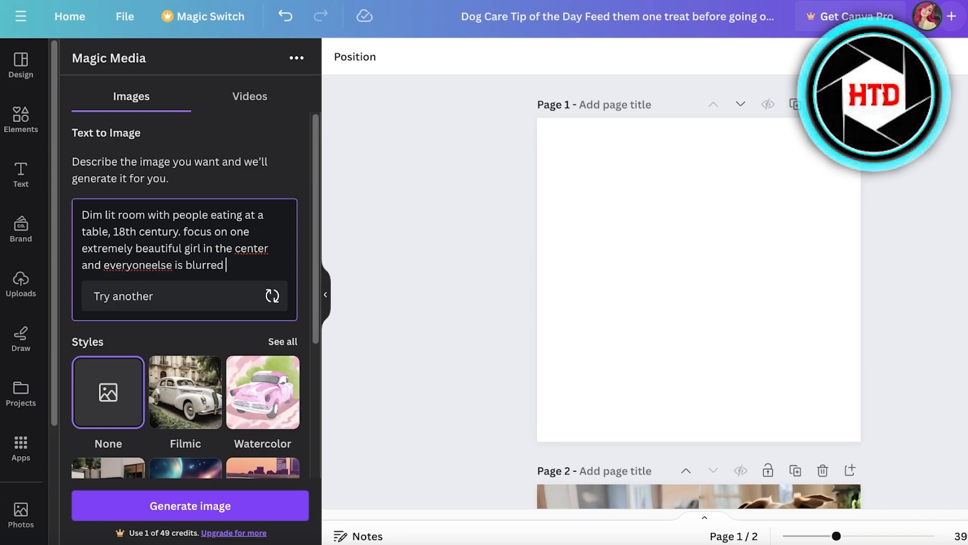
right_click(262, 244)
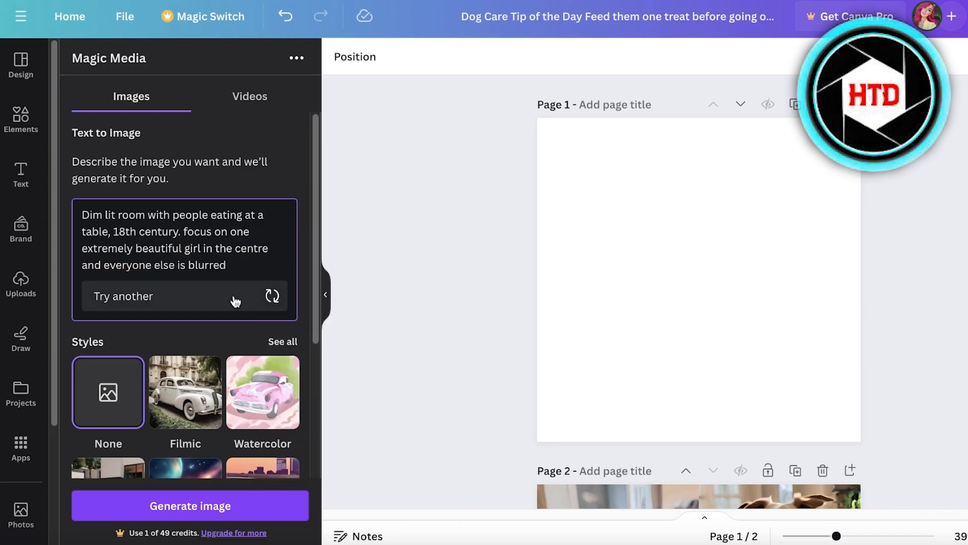
left_click(208, 513)
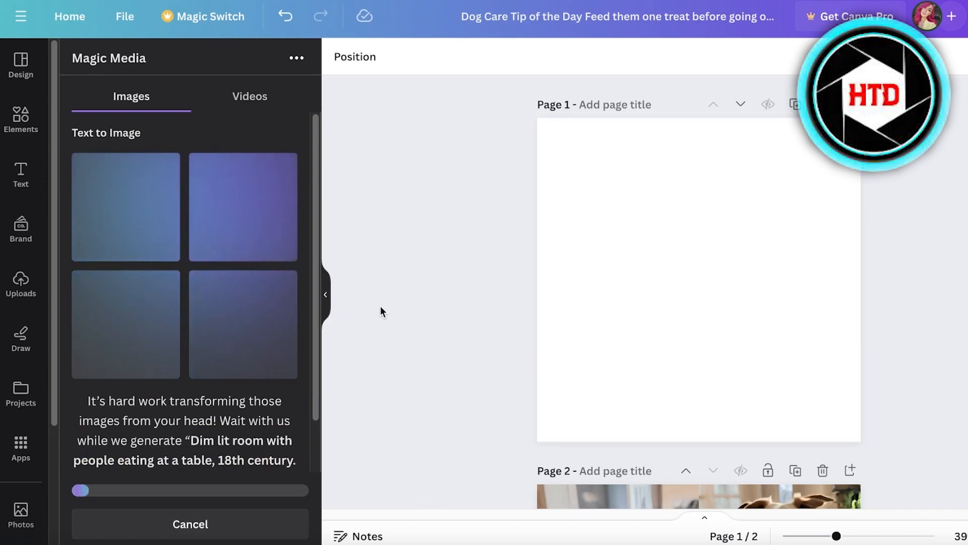
scroll(200, 258, "down", 2)
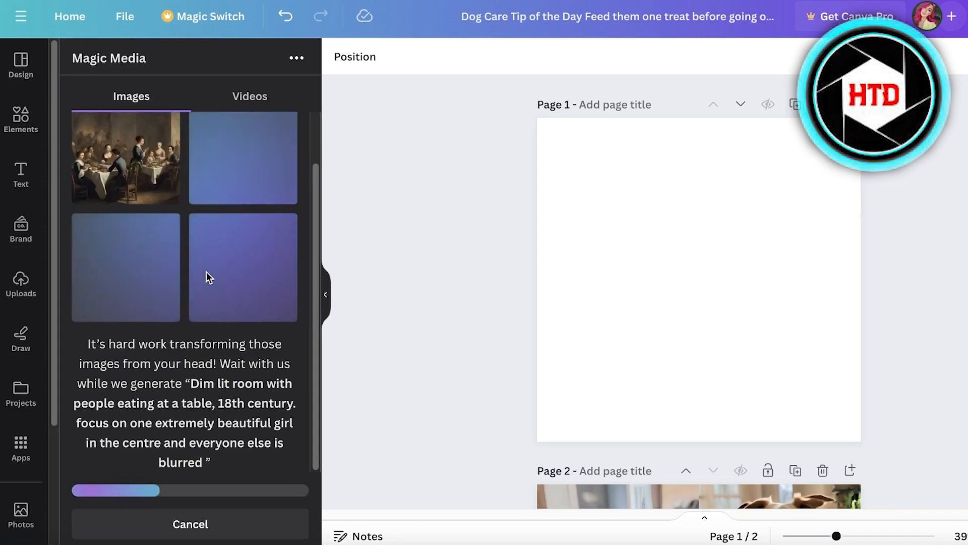
scroll(154, 298, "up", 1)
scroll(146, 299, "down", 1)
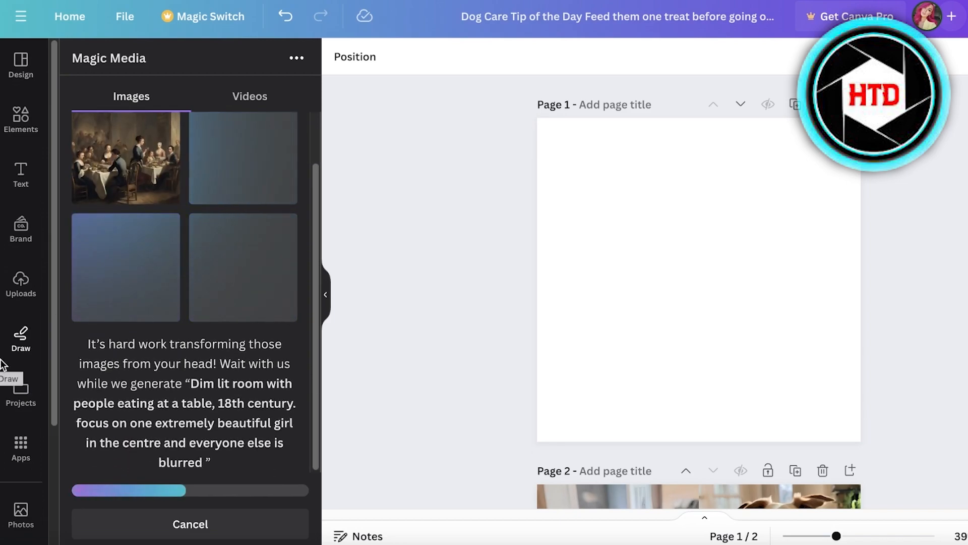
scroll(140, 376, "up", 1)
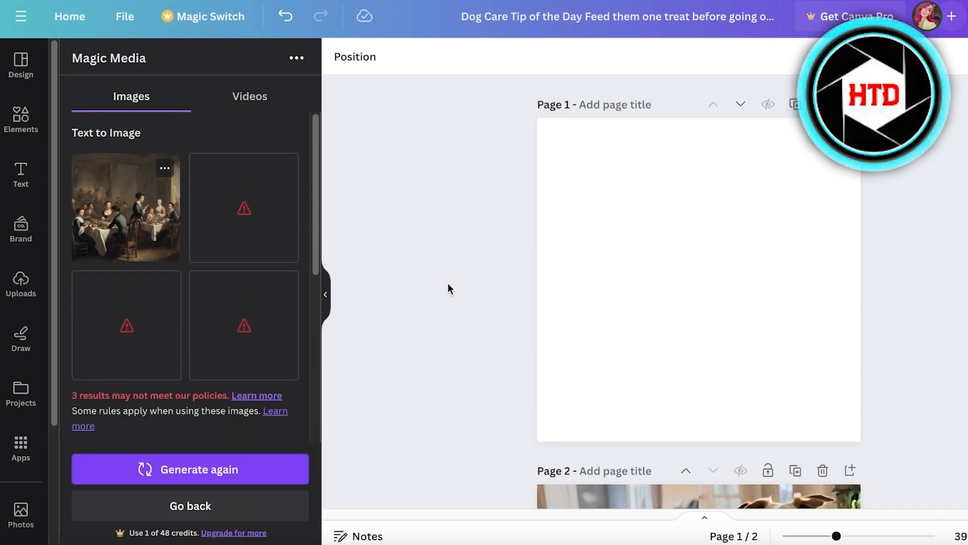
Place the generated 18th-century dining scene on page 1 and enlarge it to about the full page.
left_click(126, 207)
left_click_drag(681, 237, 622, 179)
left_click_drag(727, 305, 855, 457)
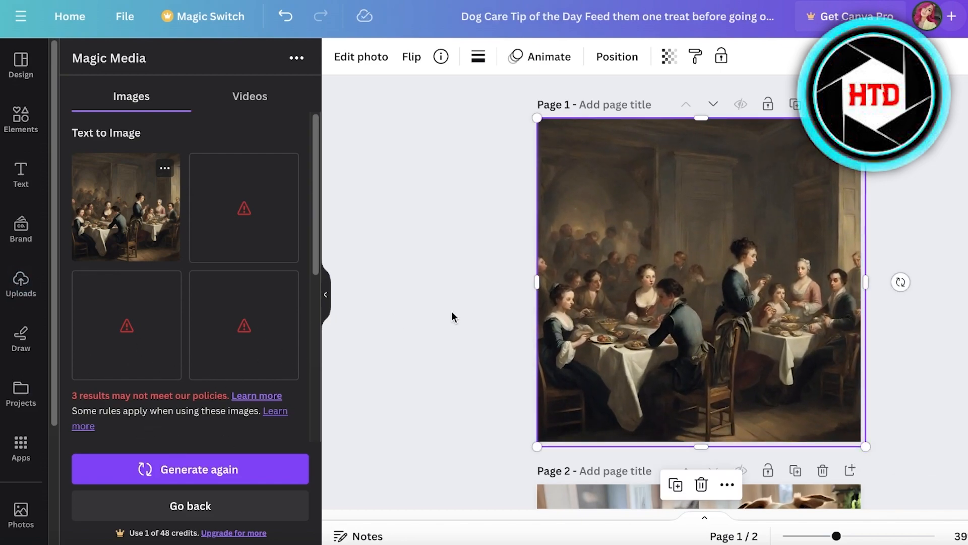
left_click_drag(688, 300, 675, 305)
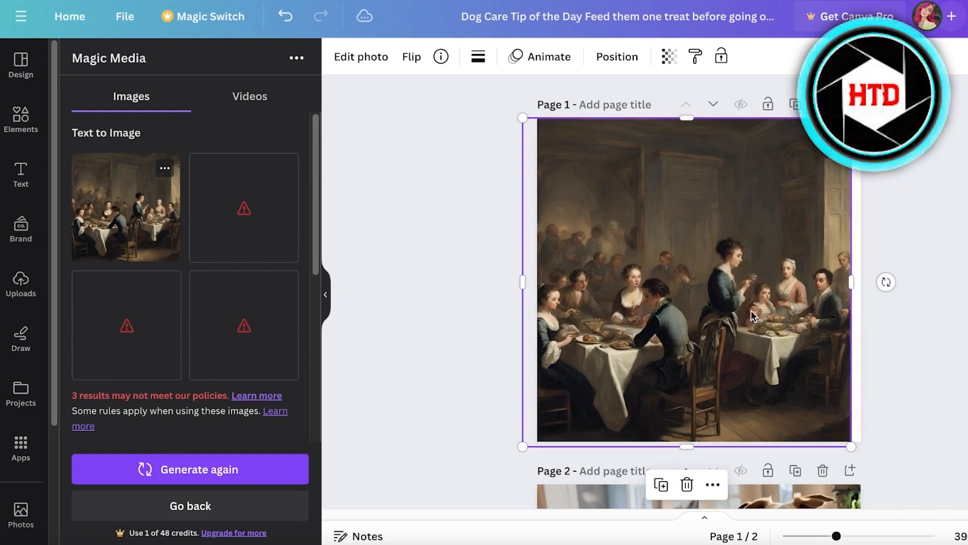
Return Magic Media to an empty prompt and realign the dining image with the edges of page 1.
left_click(146, 505)
left_click(164, 245)
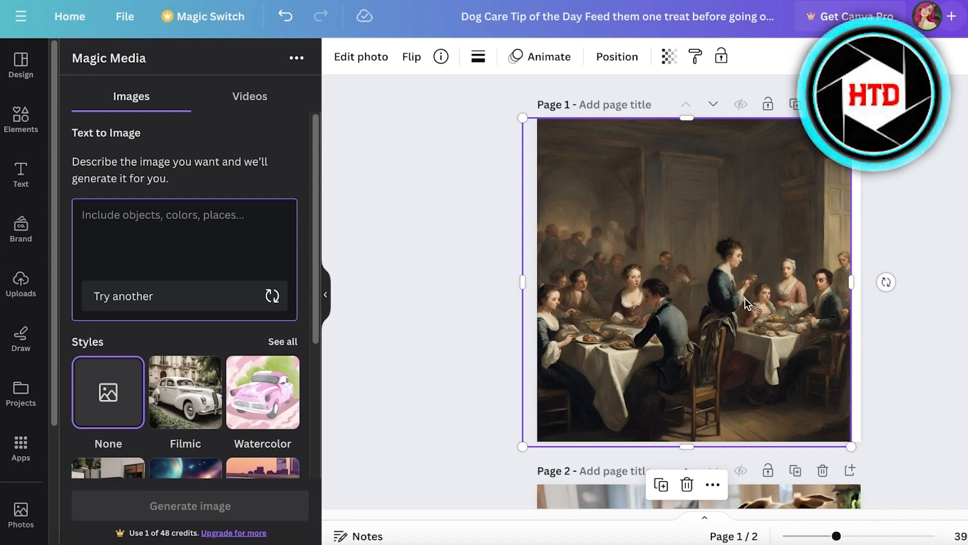
left_click_drag(736, 296, 746, 292)
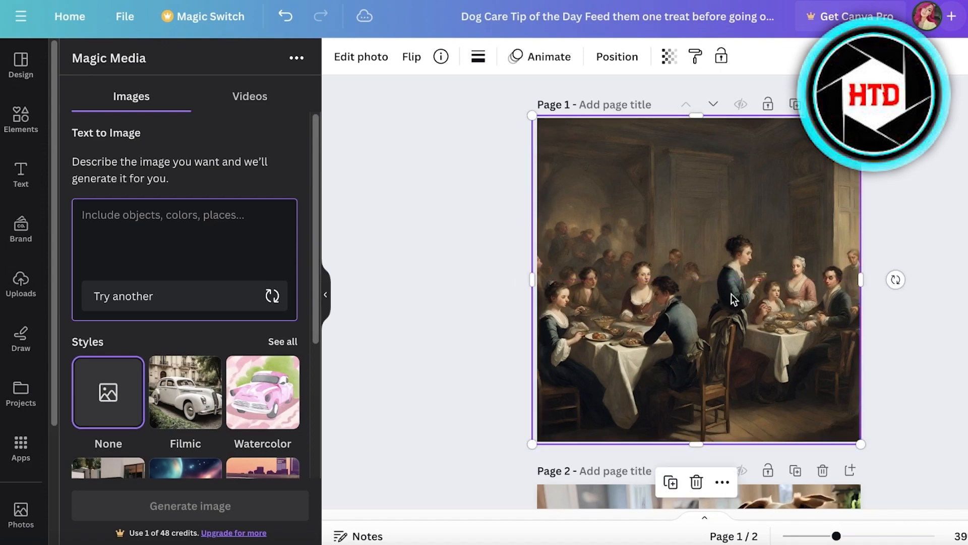
scroll(401, 323, "down", 1)
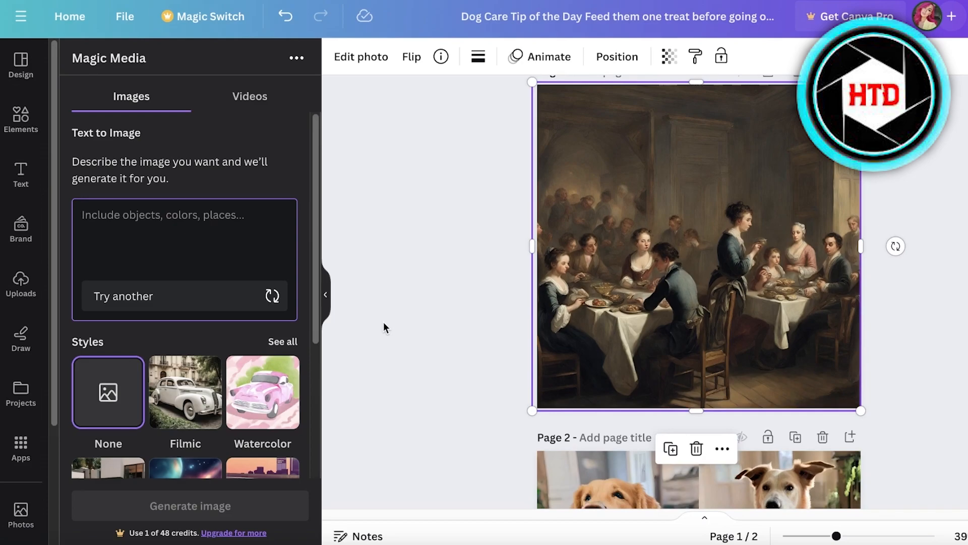
scroll(629, 276, "down", 5)
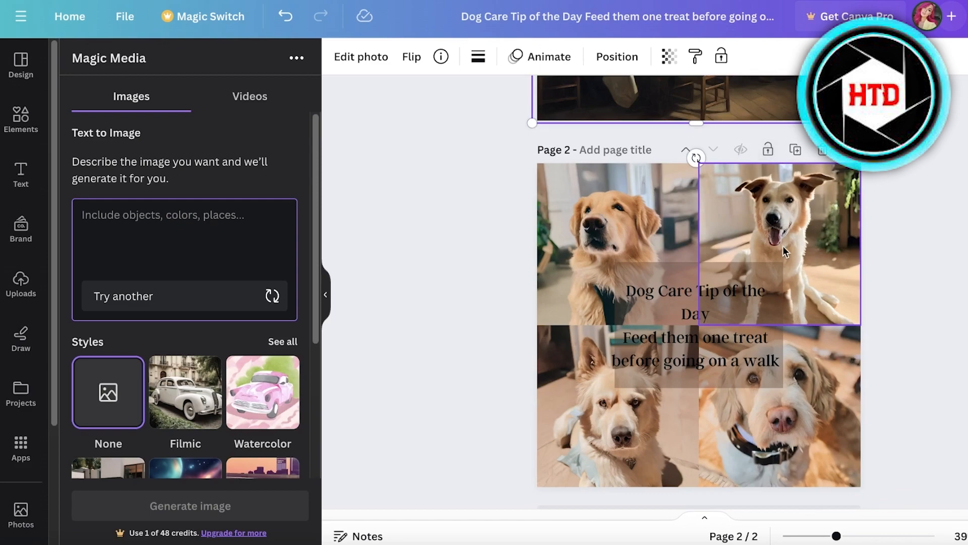
scroll(692, 155, "up", 6)
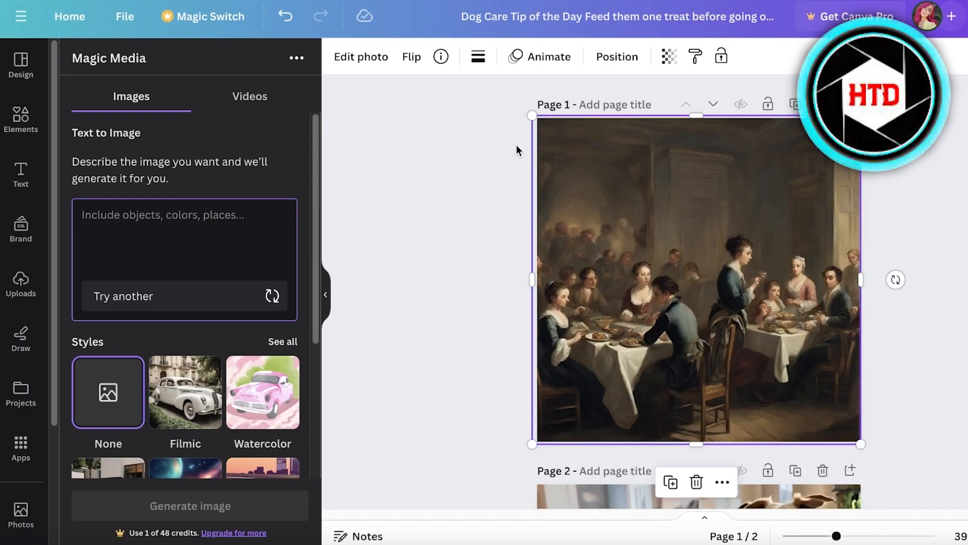
Load the suggested prompt "A lighthouse on a remote island", append "a person looking out from the light", and generate the images.
left_click(271, 297)
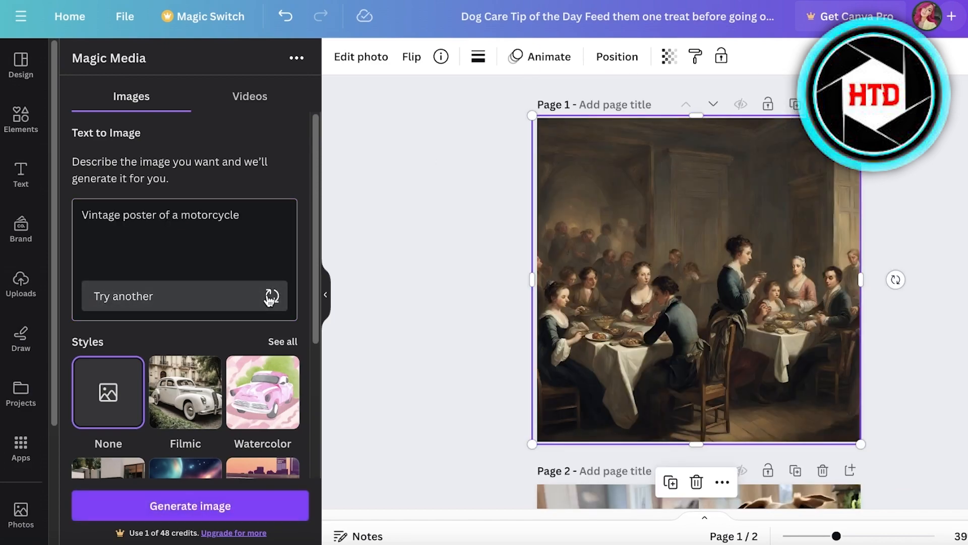
left_click(271, 297)
left_click(271, 297)
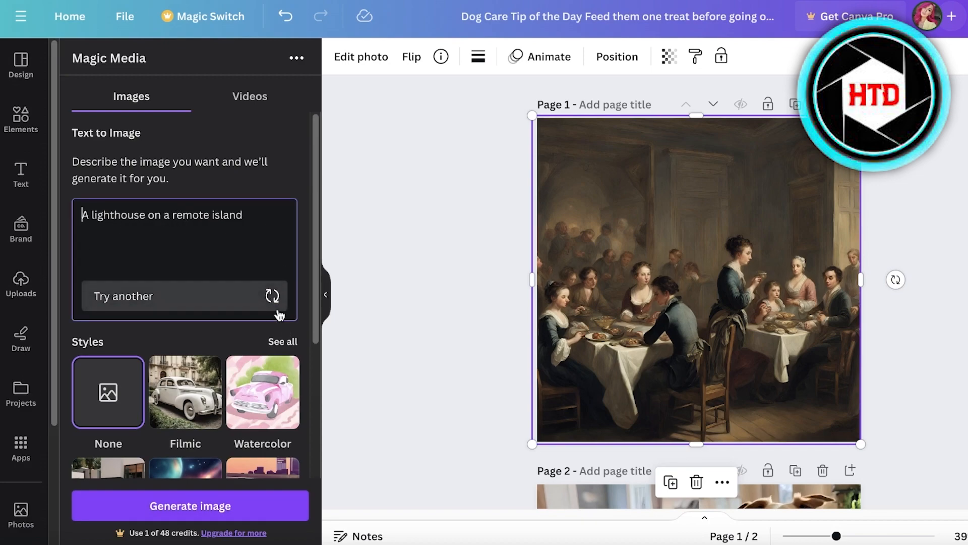
left_click(263, 220)
type("a person looking out from the light")
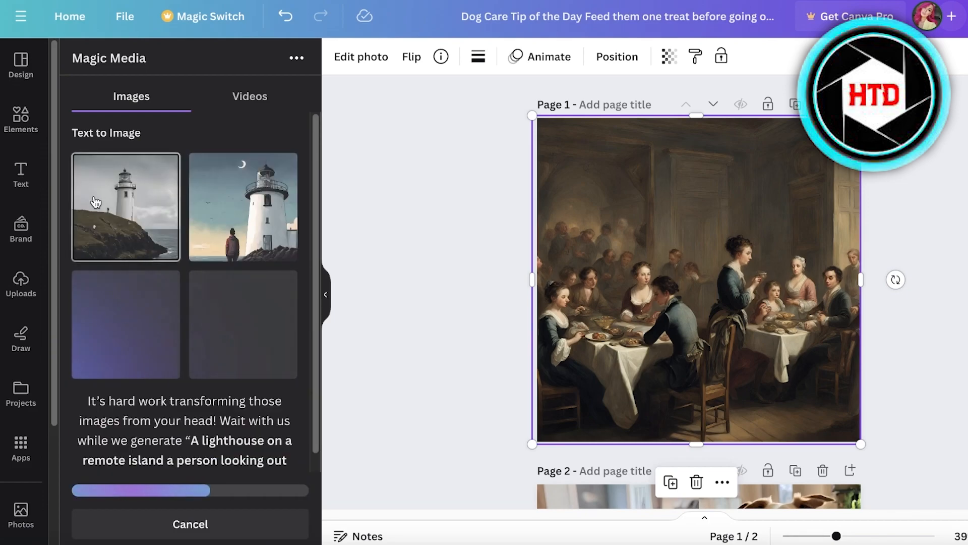
Add a third page and place an enlarged copy of the generated image with a person facing the large white lighthouse.
scroll(790, 122, "down", 1)
scroll(790, 122, "up", 1)
scroll(800, 148, "down", 5)
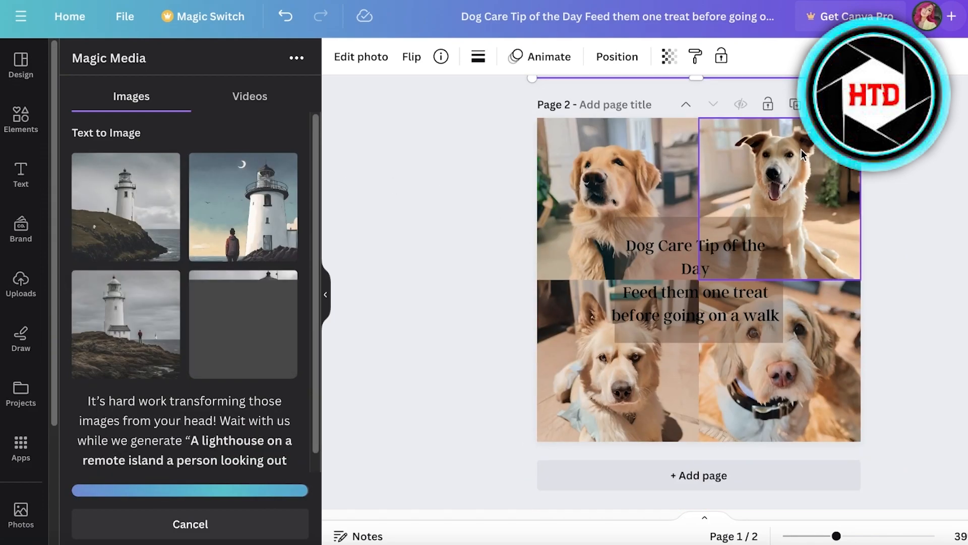
left_click(724, 477)
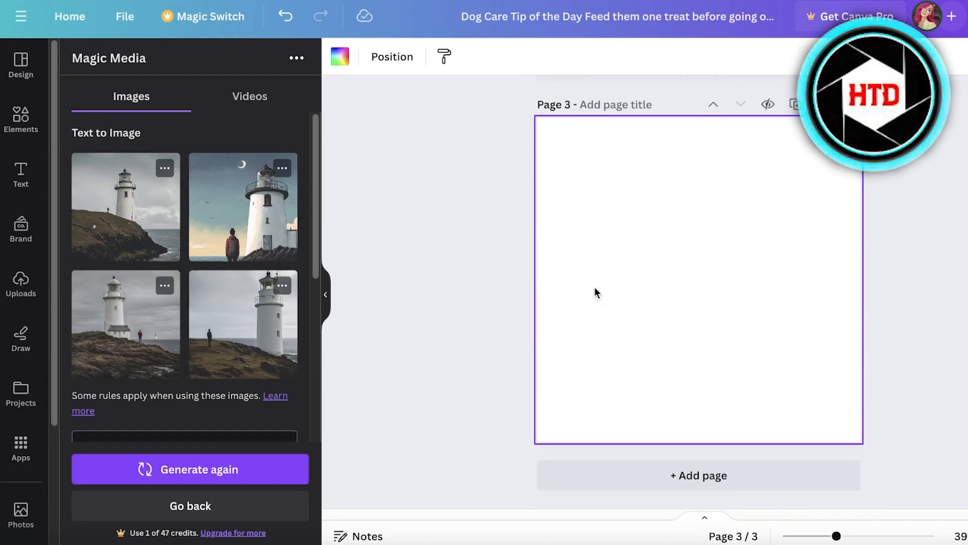
left_click_drag(652, 280, 566, 238)
left_click_drag(697, 326, 751, 331)
Try two other generated lighthouse images on page 3 and delete each of them.
left_click_drag(148, 350, 601, 259)
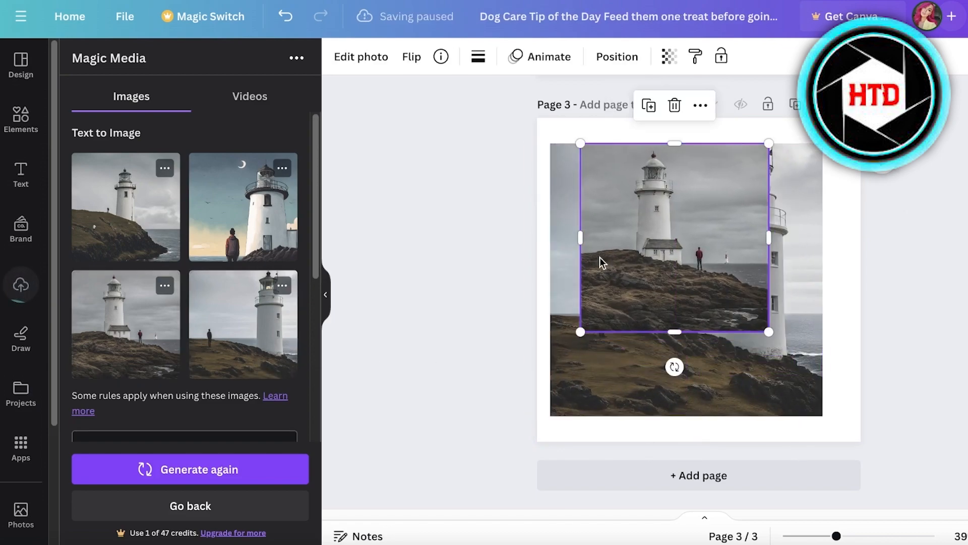
key("Delete")
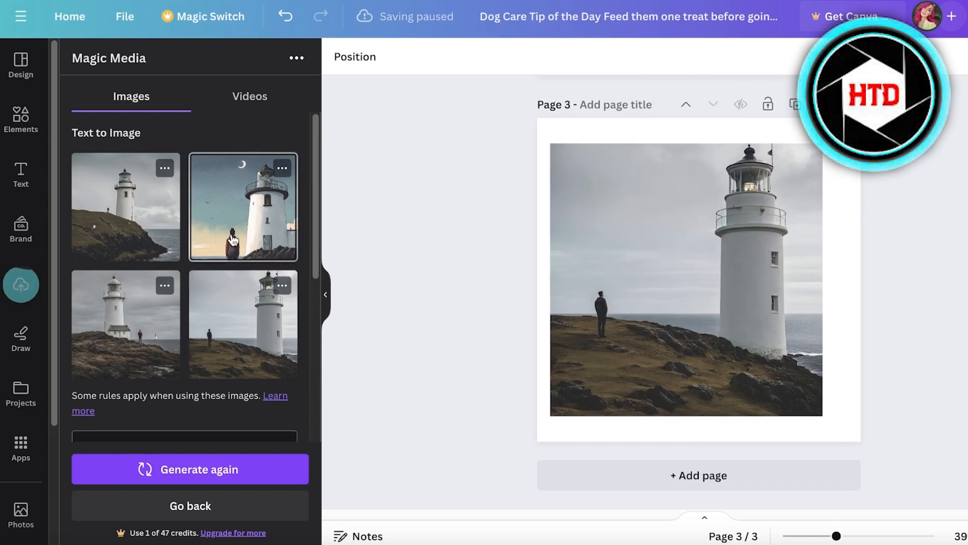
left_click(96, 211)
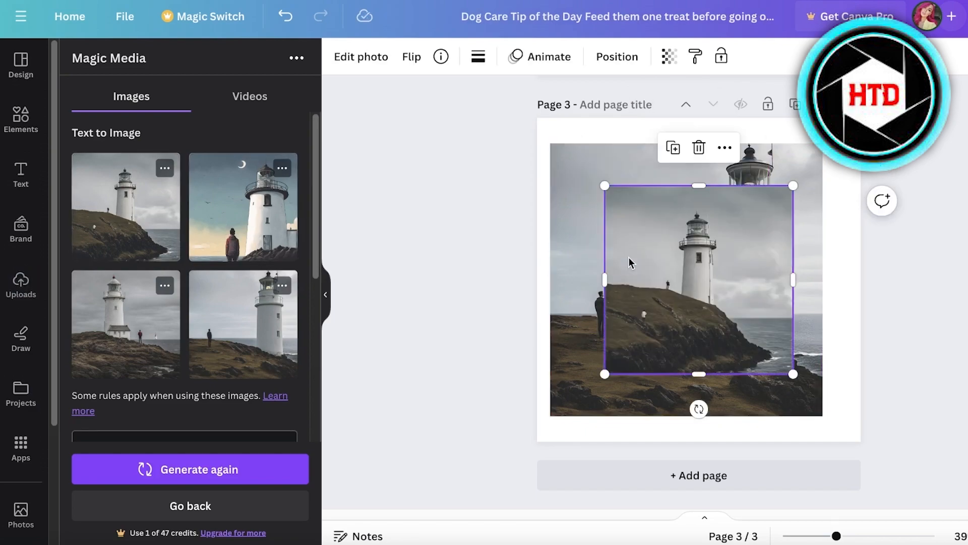
key("Delete")
Align the remaining lighthouse image with the upper-left corner of page 3 and enlarge it to cover the whole page.
left_click_drag(622, 254, 610, 228)
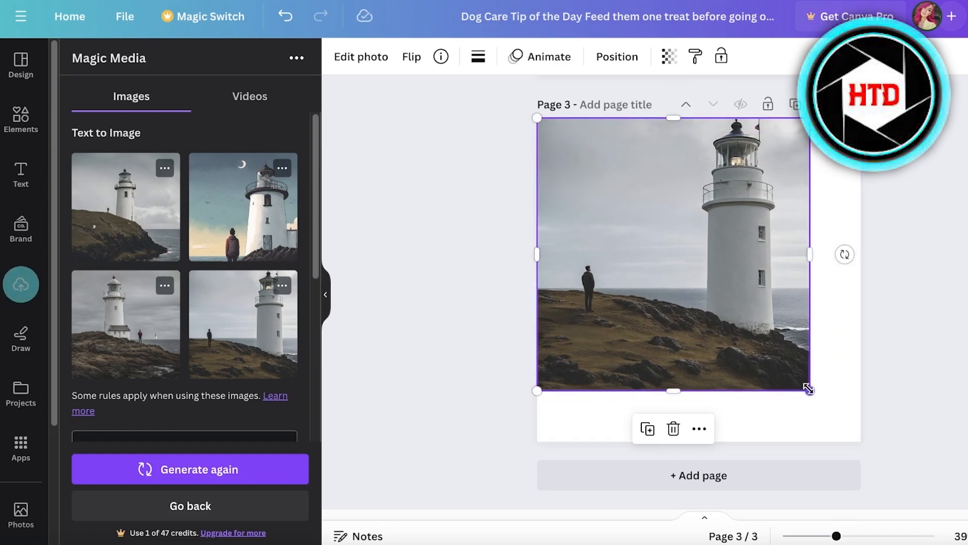
left_click_drag(808, 389, 880, 462)
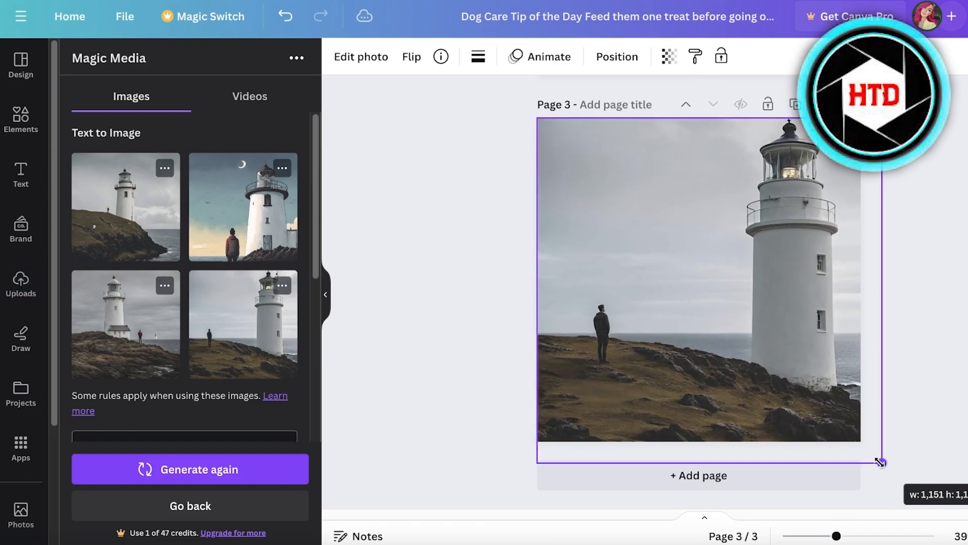